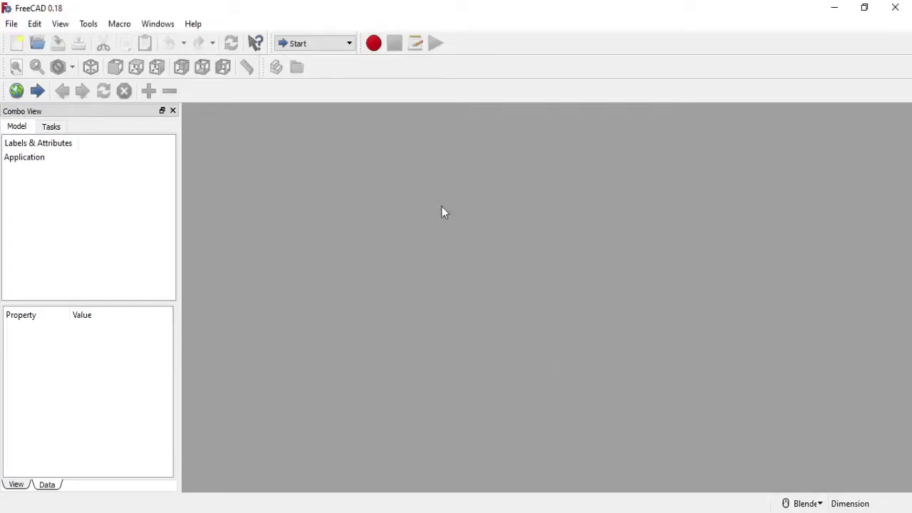
Step: Switch to the Part Design workbench and create a new document
{"action": "left_click", "coordinate": [339, 49]}
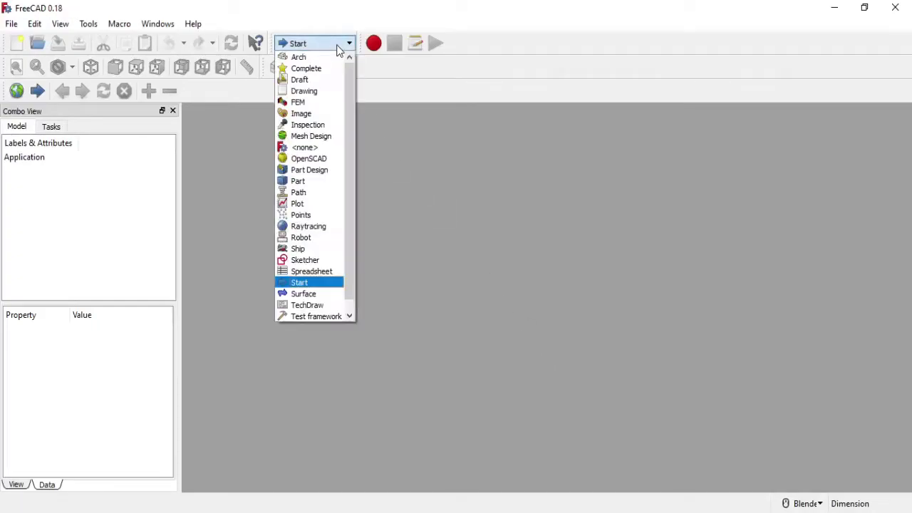
{"action": "left_click", "coordinate": [317, 171]}
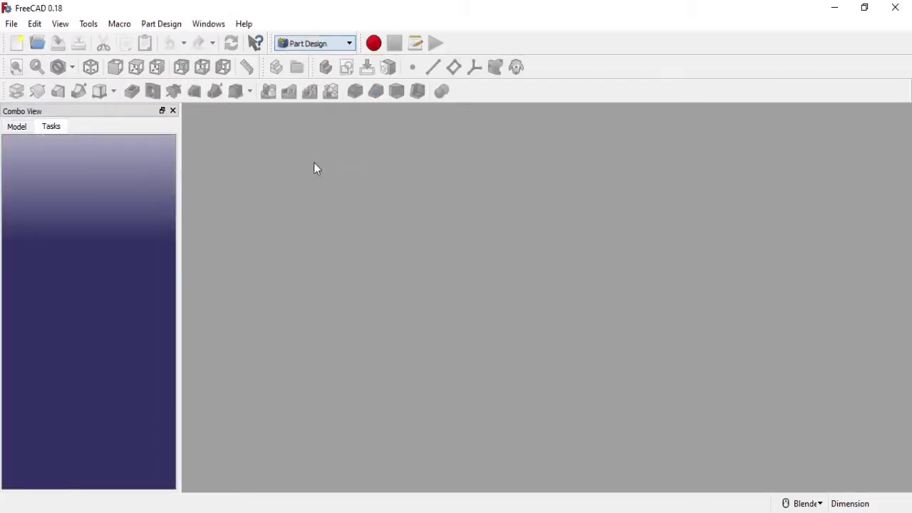
{"action": "left_click", "coordinate": [16, 44]}
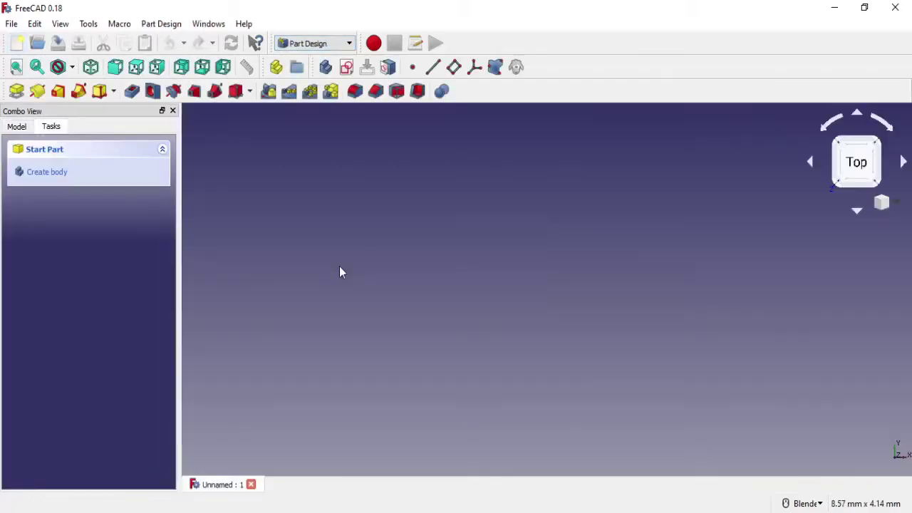
Step: Create a new sketch on the XY_Plane
{"action": "left_click", "coordinate": [347, 67]}
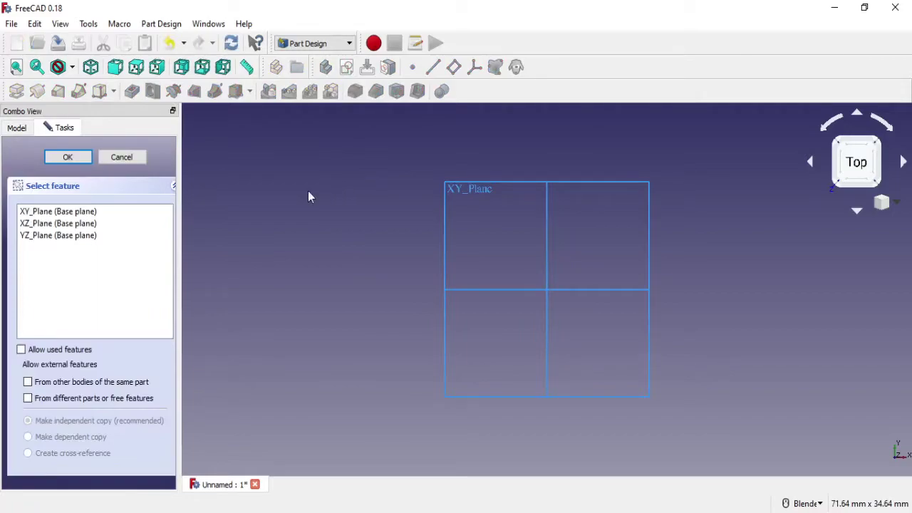
{"action": "mouse_move", "coordinate": [452, 257]}
{"action": "middle_mouse_down"}
{"action": "mouse_move", "coordinate": [507, 286]}
{"action": "mouse_move", "coordinate": [513, 276]}
{"action": "middle_mouse_up"}
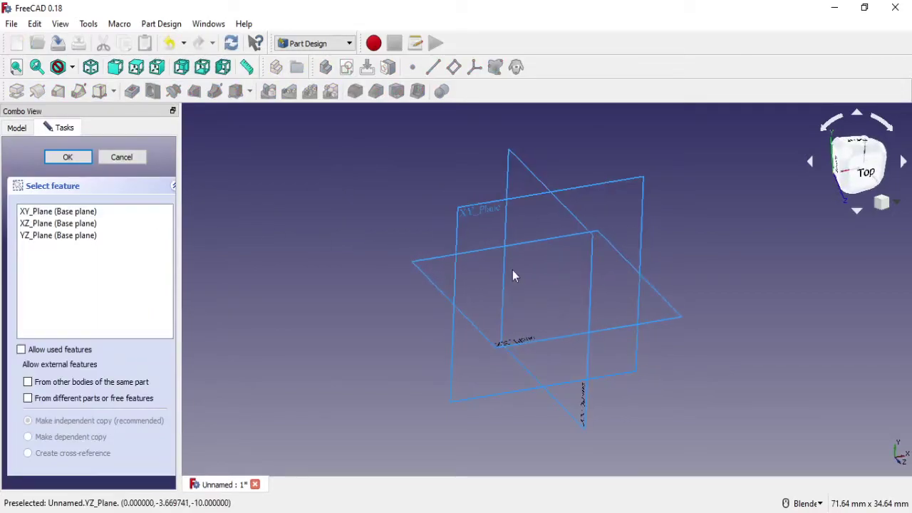
{"action": "left_click", "coordinate": [86, 212]}
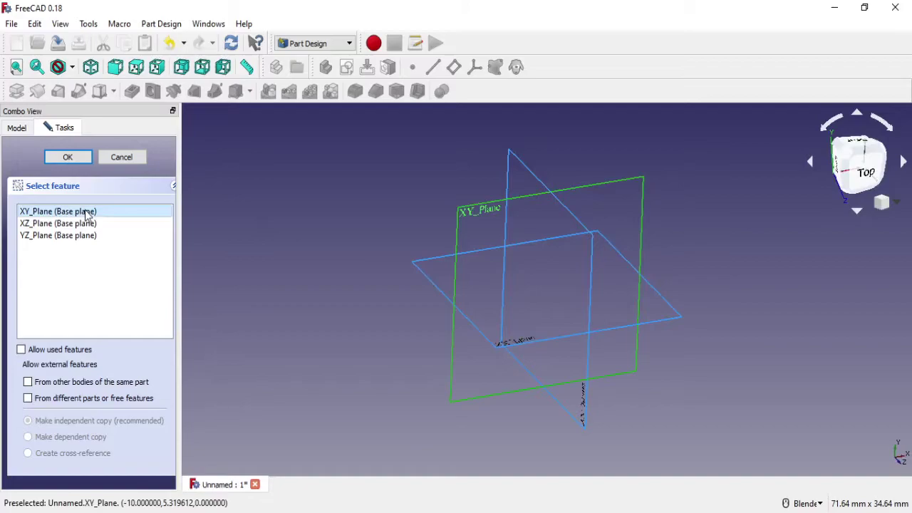
{"action": "left_click", "coordinate": [83, 225]}
{"action": "left_click", "coordinate": [79, 238]}
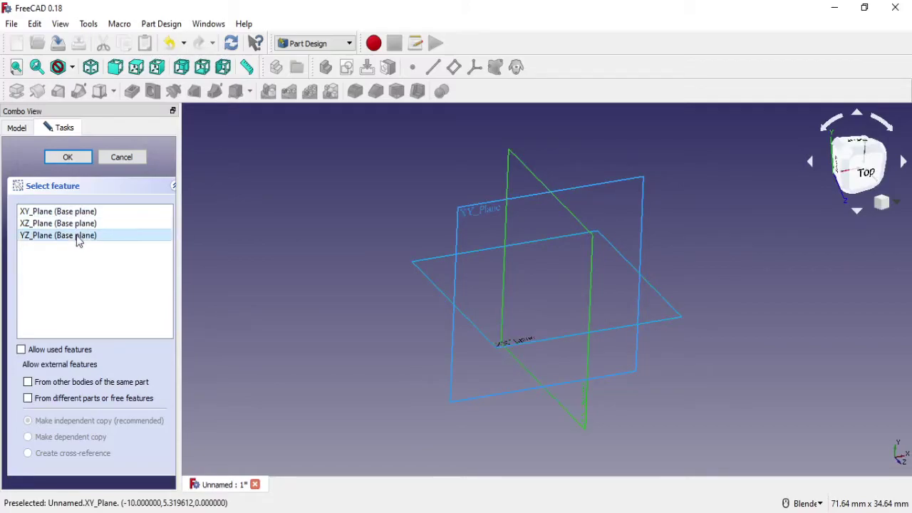
{"action": "left_click", "coordinate": [78, 212]}
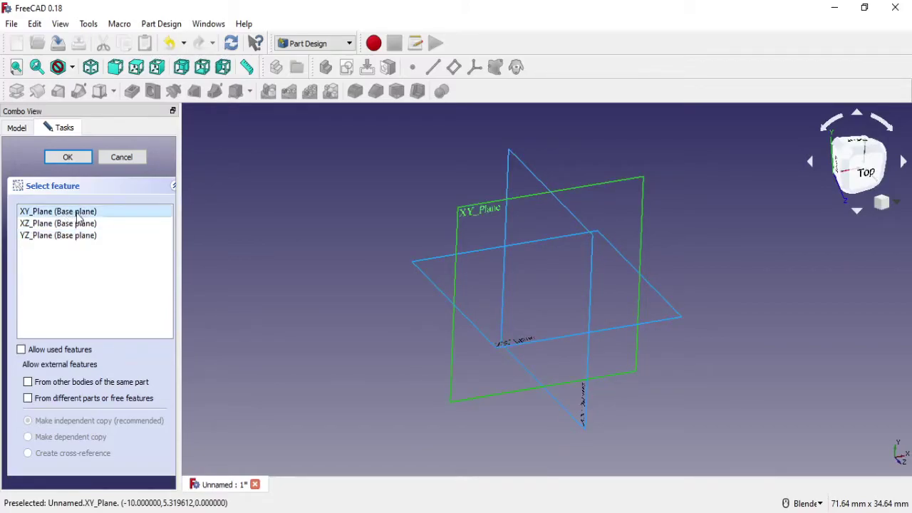
{"action": "left_click", "coordinate": [69, 158]}
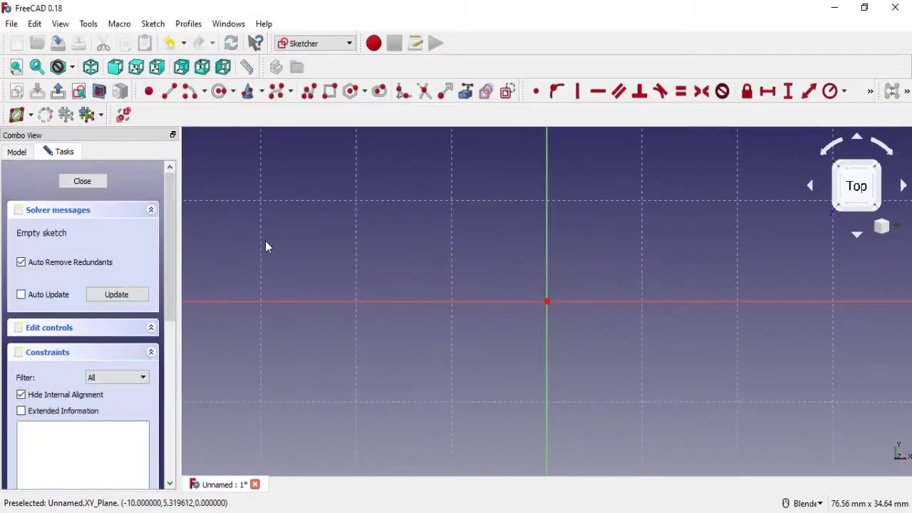
Step: Set navigation to the Blender style with a Trackball orbit style
{"action": "left_click", "coordinate": [817, 504]}
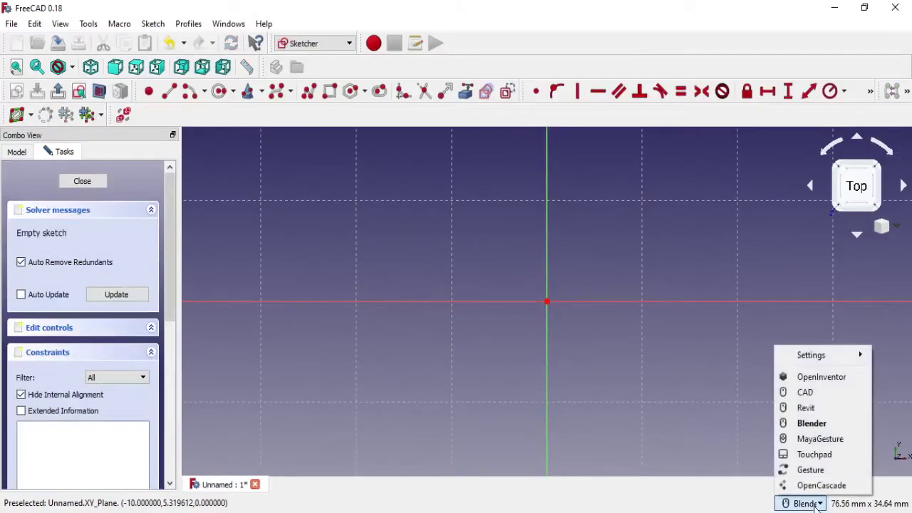
{"action": "left_click", "coordinate": [812, 426]}
{"action": "left_click", "coordinate": [815, 503]}
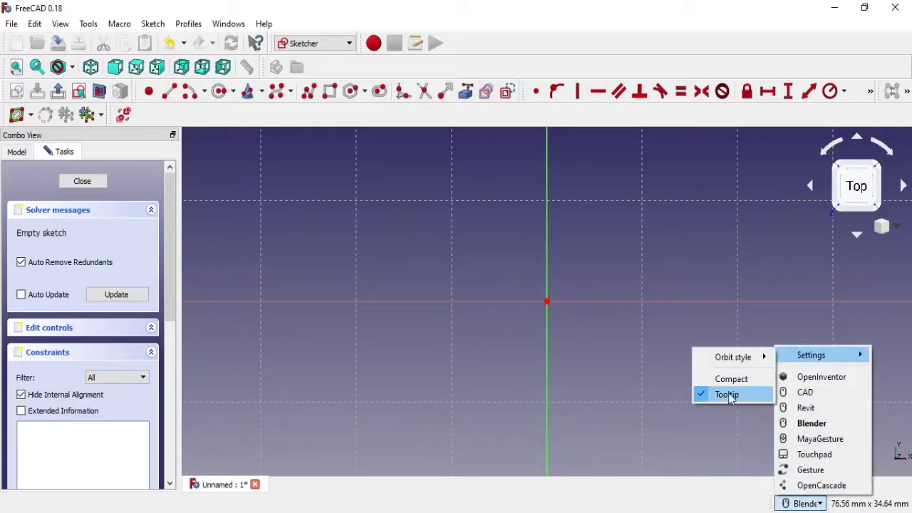
{"action": "mouse_move", "coordinate": [811, 355]}
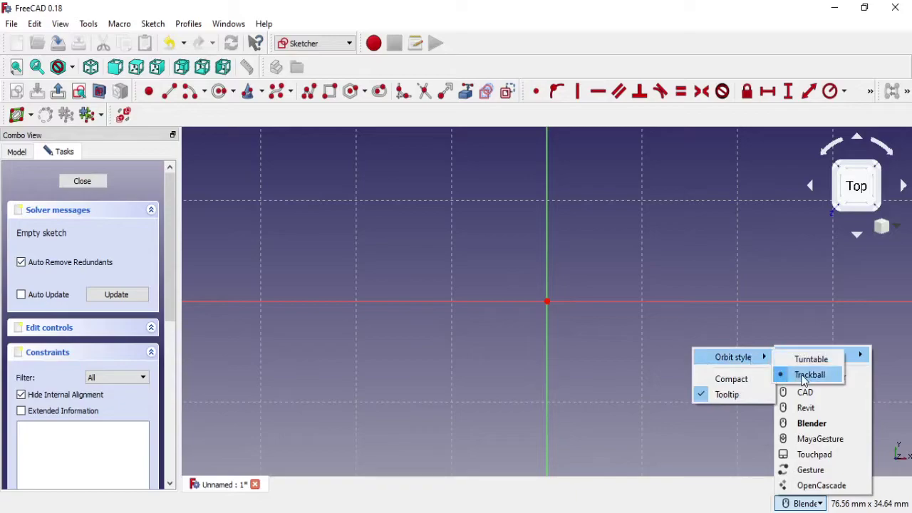
{"action": "left_click", "coordinate": [810, 376]}
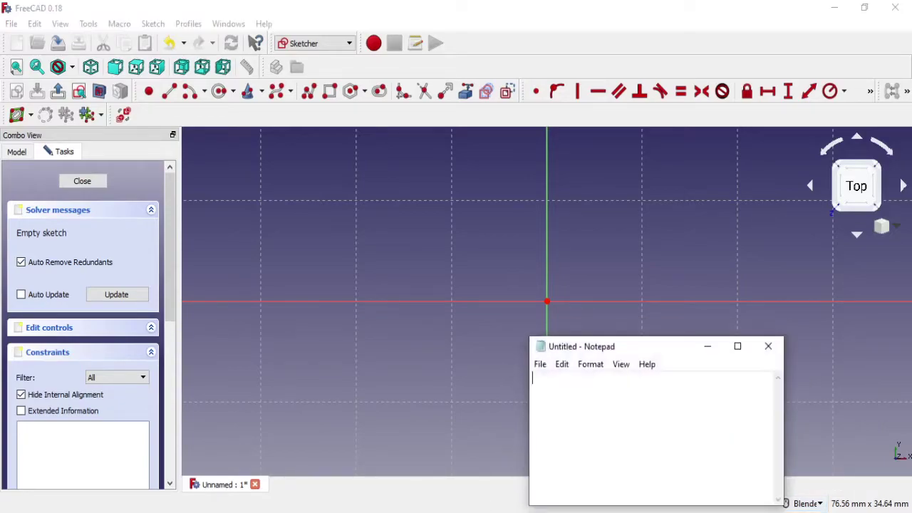
Step: Begin the navigation notes, demonstrate orbiting the sketch view, then restore the top view
{"action": "left_click_drag", "start_coordinate": [665, 354], "coordinate": [700, 357]}
{"action": "type", "text": "I using \"blender\"mouse na"}
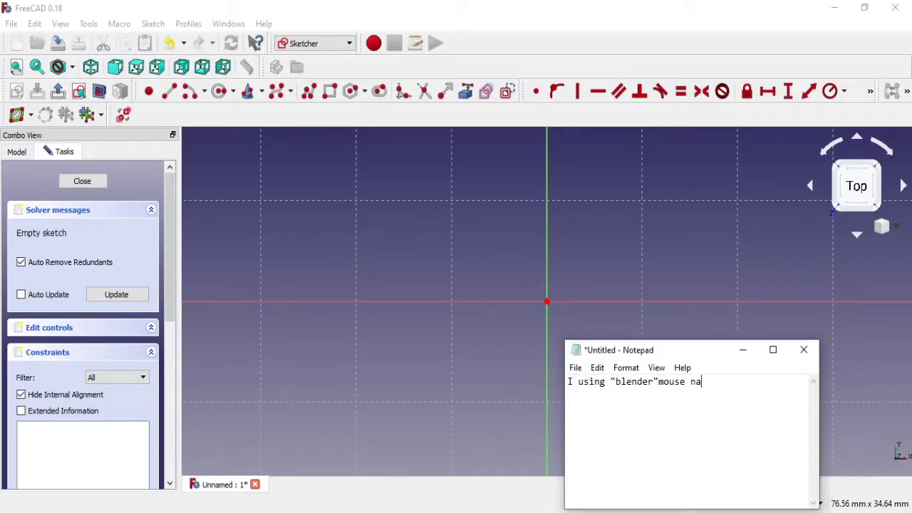
{"action": "type", "text": "vigation style"}
{"action": "type", "text": "centerclick"}
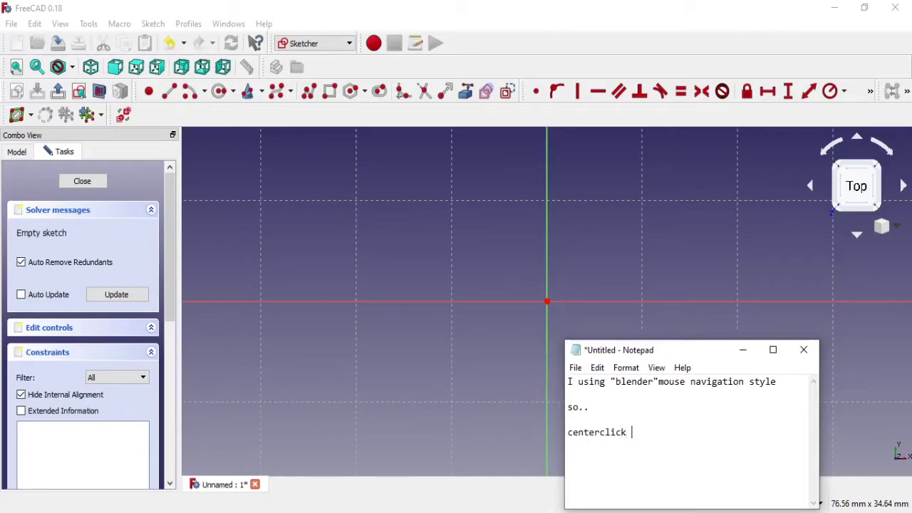
{"action": "type", "text": "will be rotate"}
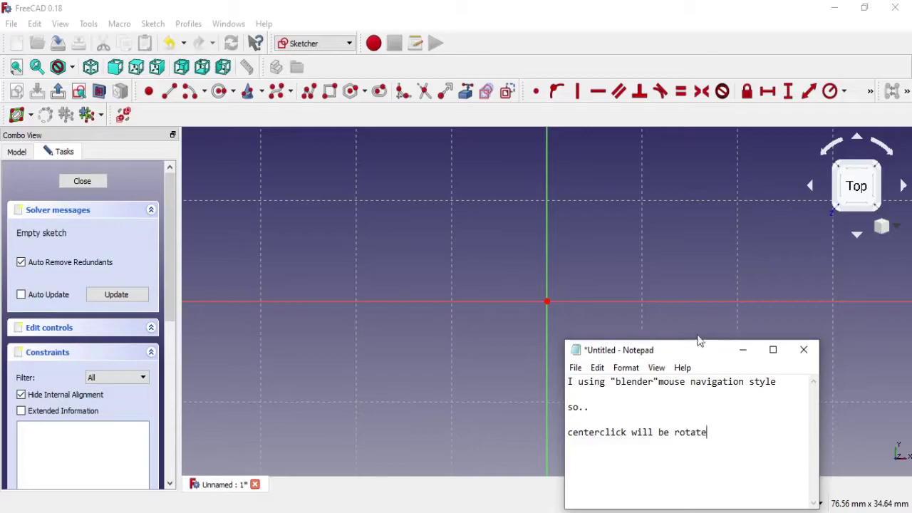
{"action": "mouse_move", "coordinate": [515, 330]}
{"action": "middle_mouse_down"}
{"action": "mouse_move", "coordinate": [532, 288]}
{"action": "mouse_move", "coordinate": [488, 303]}
{"action": "middle_mouse_up"}
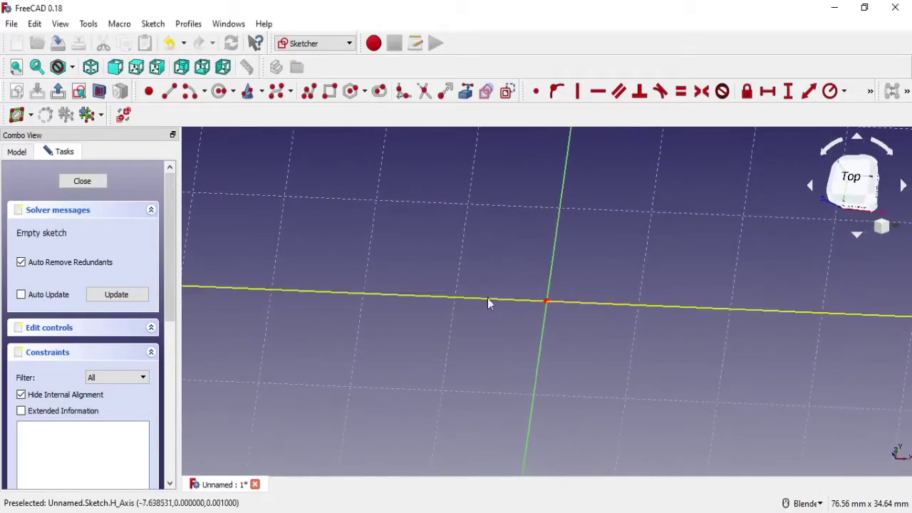
{"action": "left_click", "coordinate": [852, 180]}
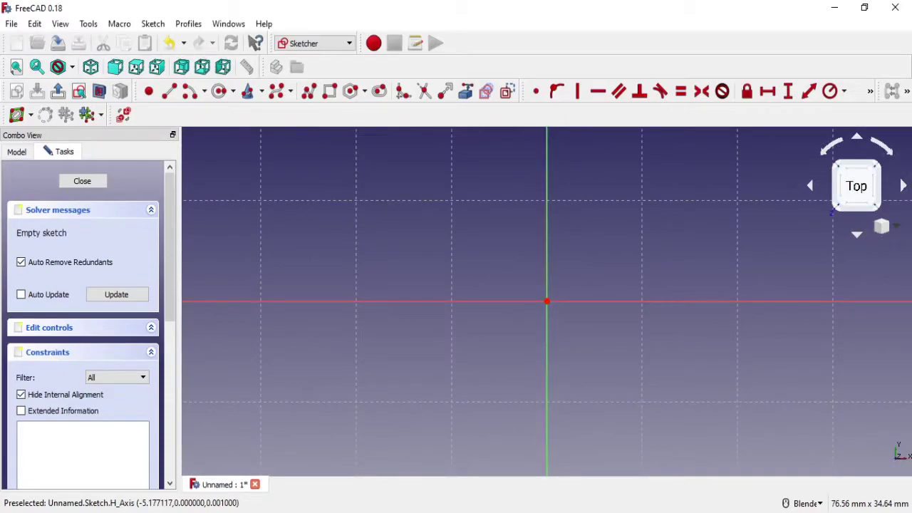
Step: Add notes on Shift panning and Ctrl zooming, demonstrate both, then minimize Notepad
{"action": "key", "text": "alt+Tab"}
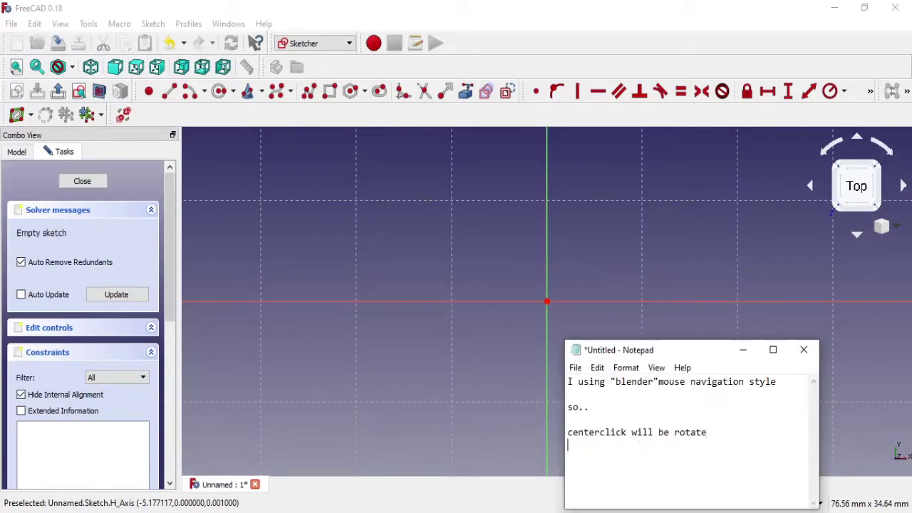
{"action": "type", "text": "centerclick + sh"}
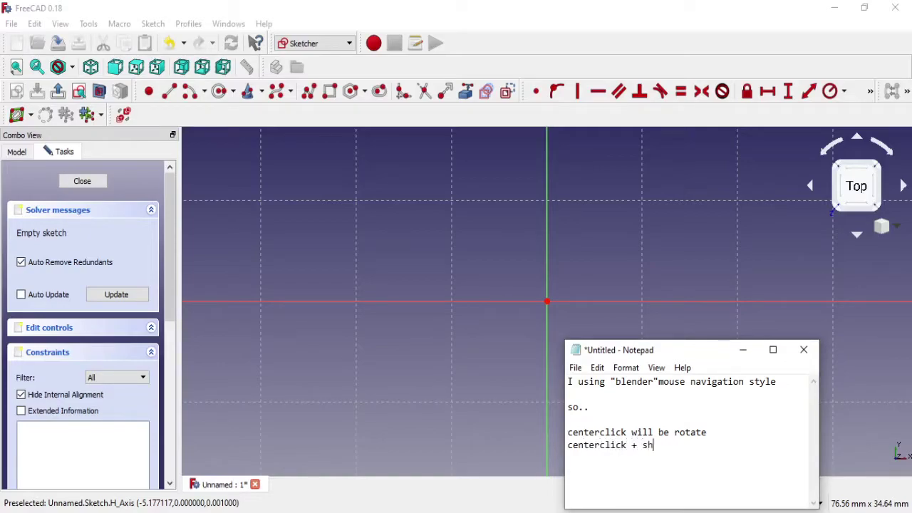
{"action": "type", "text": "ift will be move"}
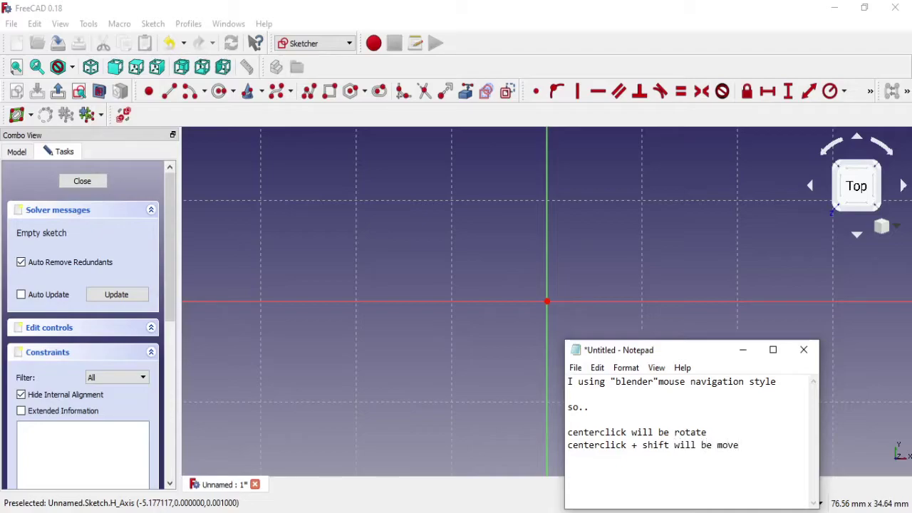
{"action": "mouse_move", "coordinate": [503, 364]}
{"action": "middle_mouse_down", "text": "shift"}
{"action": "mouse_move", "coordinate": [413, 310]}
{"action": "mouse_move", "coordinate": [475, 352]}
{"action": "middle_mouse_up", "text": "shift"}
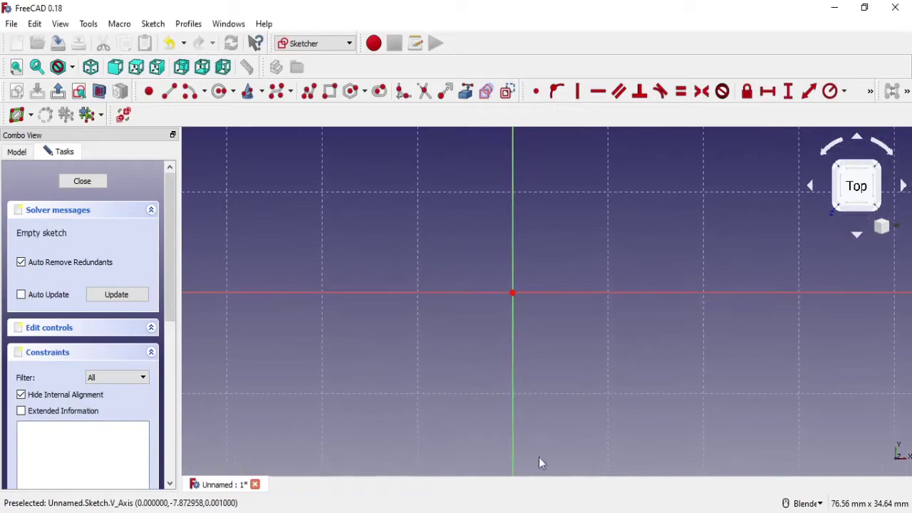
{"action": "key", "text": "alt+Tab"}
{"action": "type", "text": "c"}
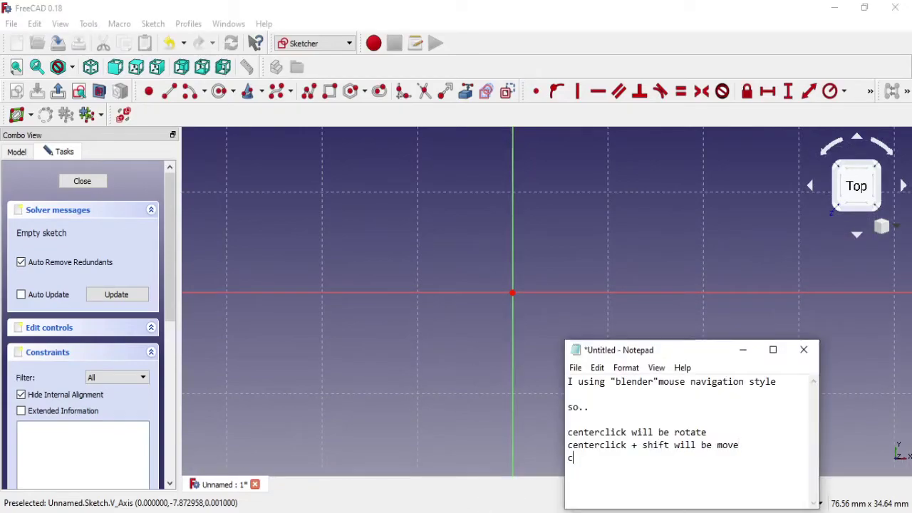
{"action": "type", "text": "enterclick "}
{"action": "type", "text": "+ ctrl will be"}
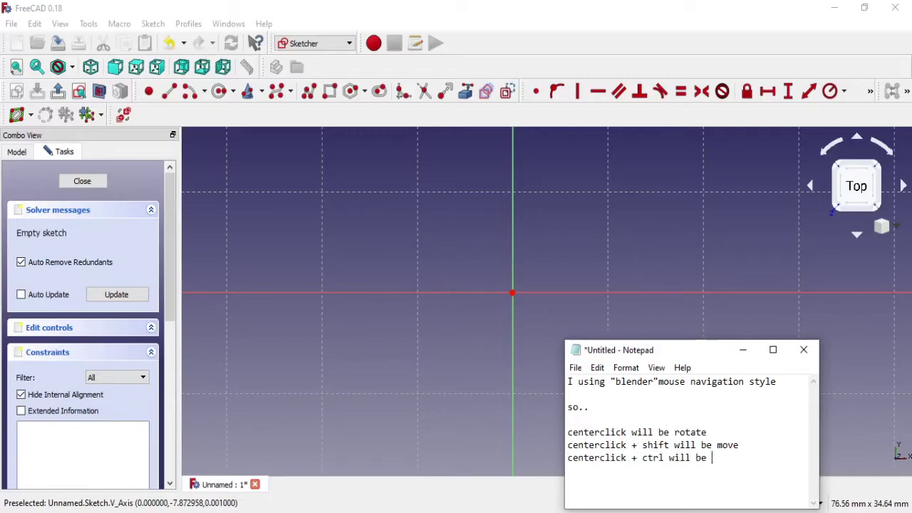
{"action": "type", "text": "oom in- zoom out"}
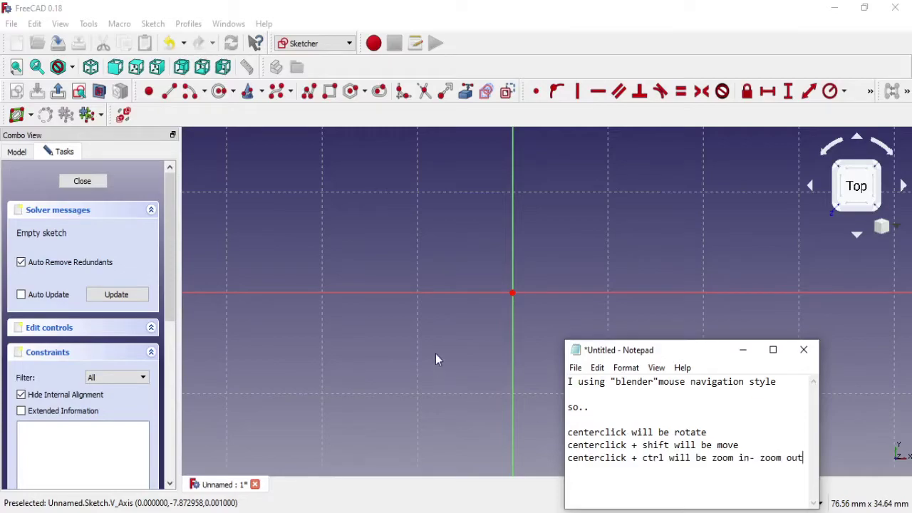
{"action": "mouse_move", "coordinate": [439, 360]}
{"action": "middle_mouse_down", "text": "ctrl"}
{"action": "mouse_move", "coordinate": [458, 361]}
{"action": "mouse_move", "coordinate": [442, 330]}
{"action": "mouse_move", "coordinate": [479, 392]}
{"action": "middle_mouse_up", "text": "ctrl"}
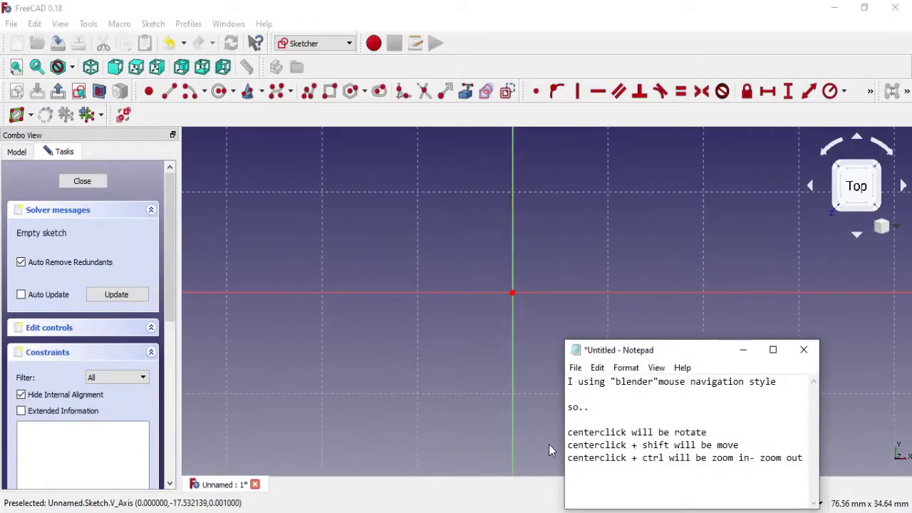
{"action": "left_click", "coordinate": [743, 350]}
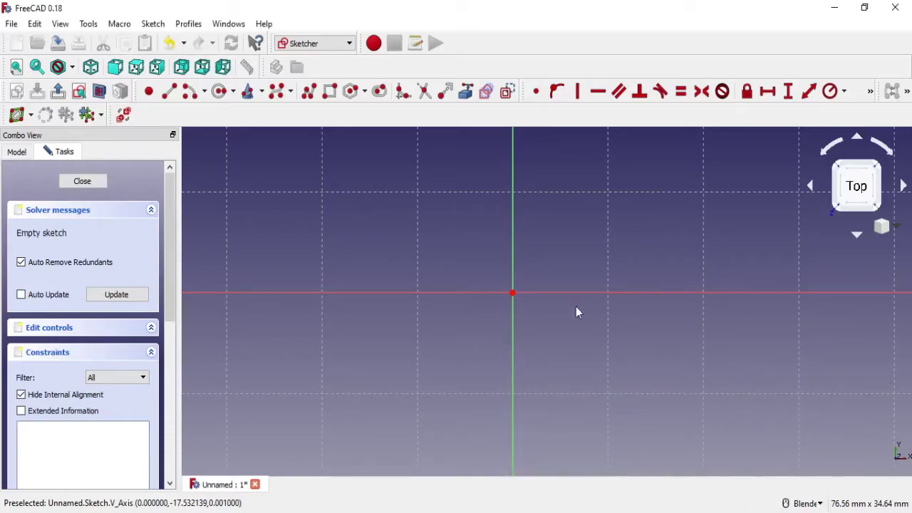
Step: Draw a rectangle with its first corner at the origin
{"action": "left_click", "coordinate": [329, 92]}
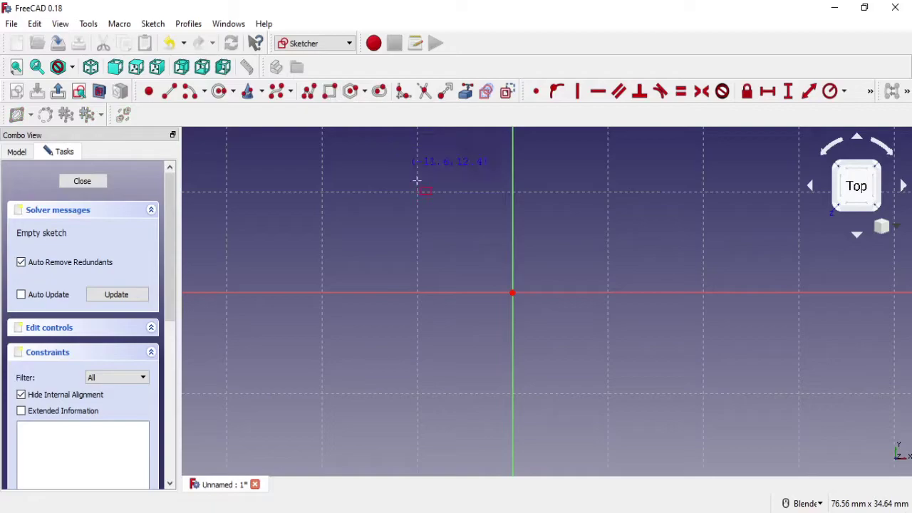
{"action": "left_click", "coordinate": [511, 292]}
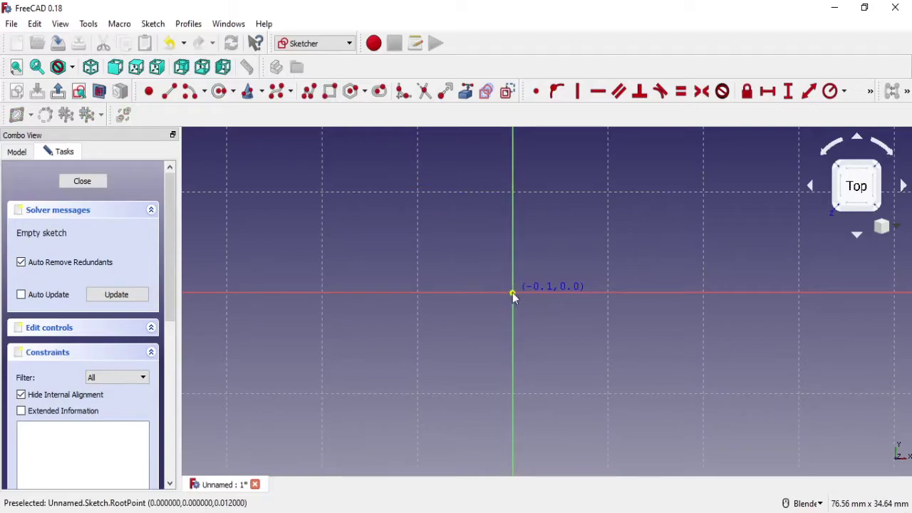
{"action": "left_click", "coordinate": [702, 204]}
{"action": "middle_click_drag", "start_coordinate": [725, 243], "coordinate": [631, 328], "text": "shift"}
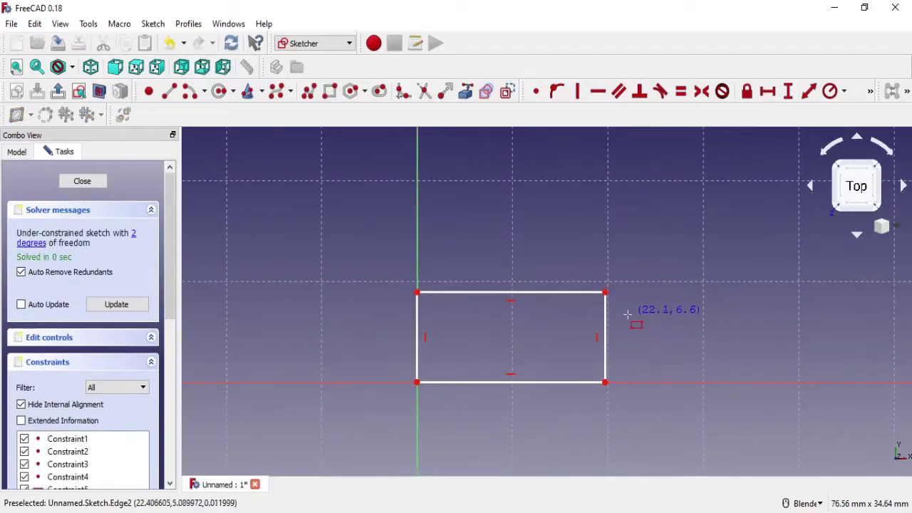
Step: Constrain the rectangle to 80 mm wide and 40 mm tall
{"action": "left_click", "coordinate": [767, 90]}
{"action": "left_click", "coordinate": [561, 382]}
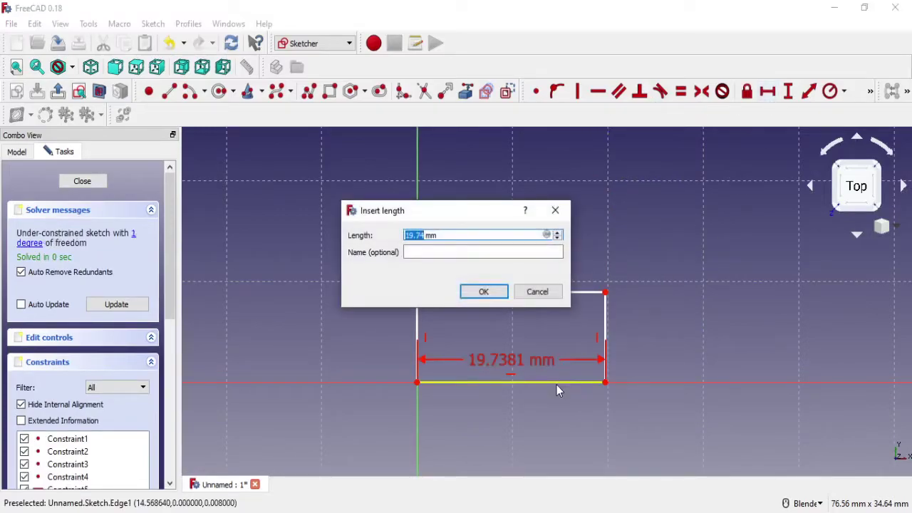
{"action": "type", "text": "80"}
{"action": "key", "text": "Return"}
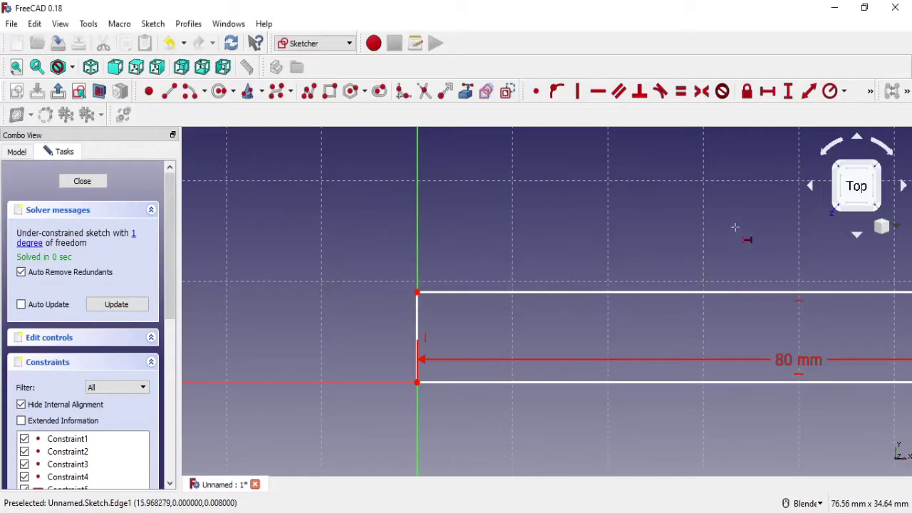
{"action": "left_click", "coordinate": [788, 91]}
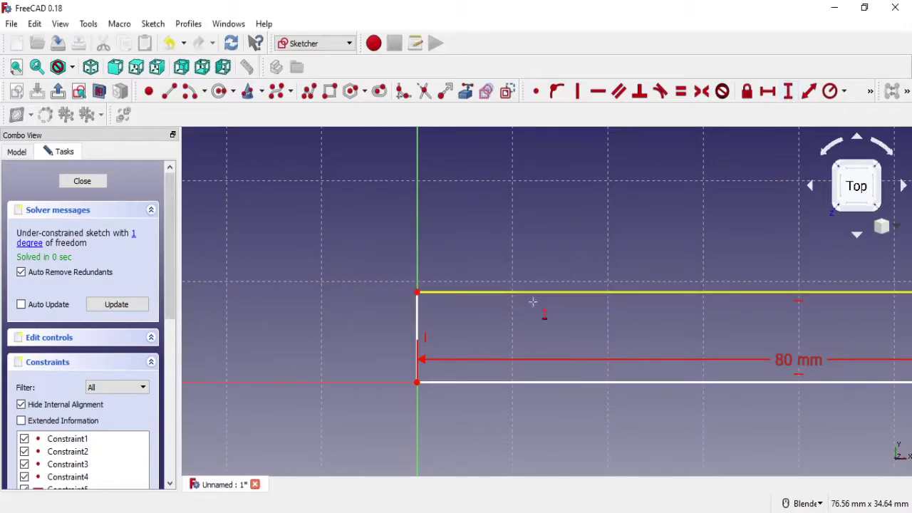
{"action": "left_click", "coordinate": [419, 333]}
{"action": "type", "text": "40"}
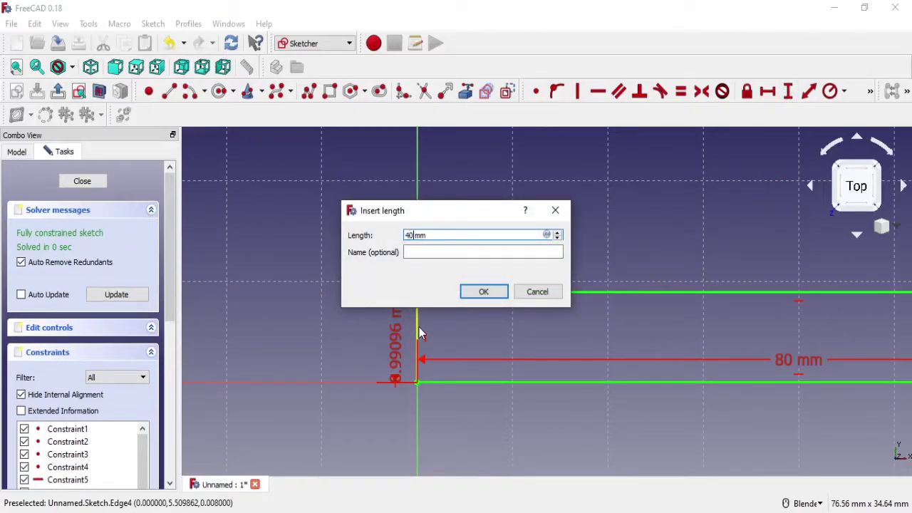
{"action": "key", "text": "Return"}
{"action": "scroll", "coordinate": [520, 319], "scroll_direction": "down", "scroll_amount": 6}
{"action": "middle_click_drag", "start_coordinate": [571, 295], "coordinate": [494, 346], "text": "shift"}
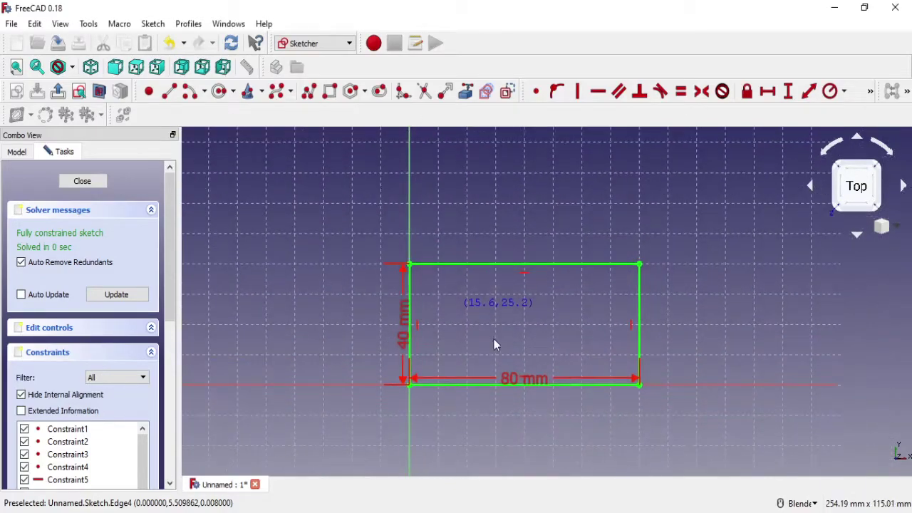
{"action": "mouse_move", "coordinate": [561, 340]}
{"action": "middle_mouse_down"}
{"action": "mouse_move", "coordinate": [563, 275]}
{"action": "mouse_move", "coordinate": [489, 330]}
{"action": "mouse_move", "coordinate": [497, 340]}
{"action": "middle_mouse_up"}
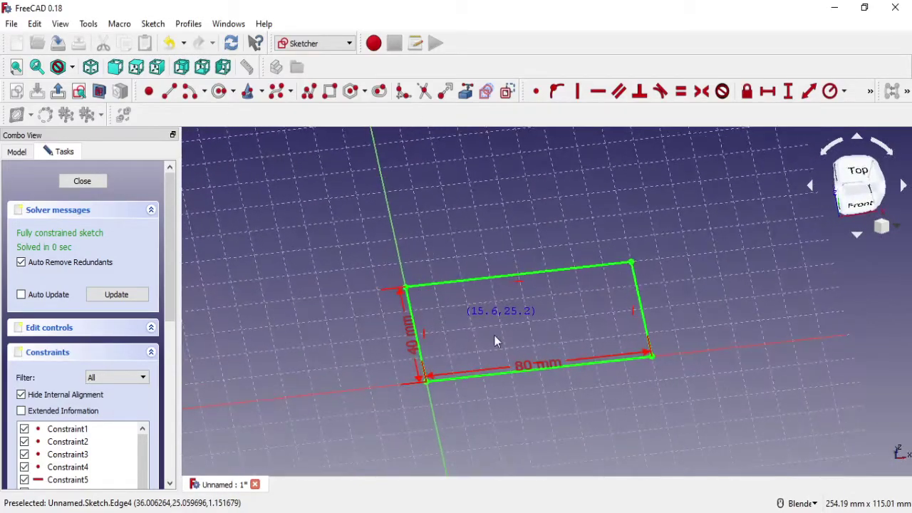
Step: Close the rectangle sketch and view it from the top
{"action": "left_click", "coordinate": [83, 181]}
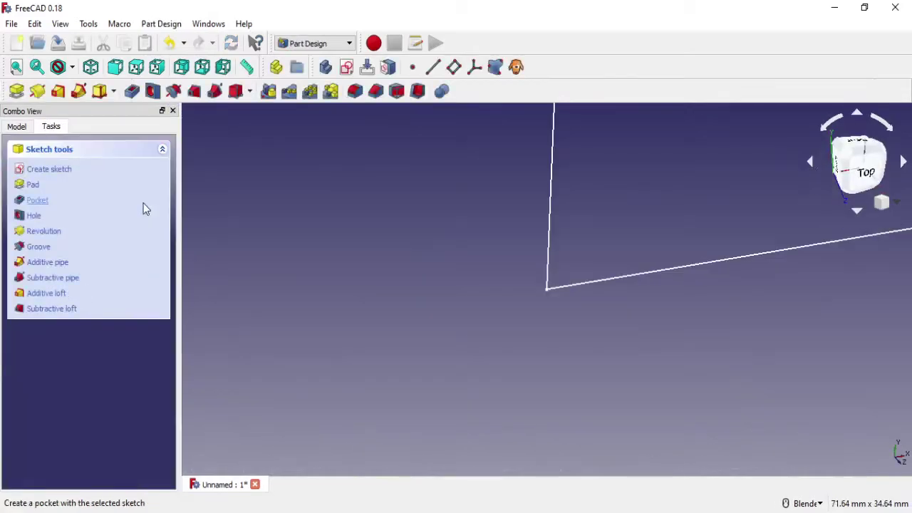
{"action": "left_click", "coordinate": [868, 174]}
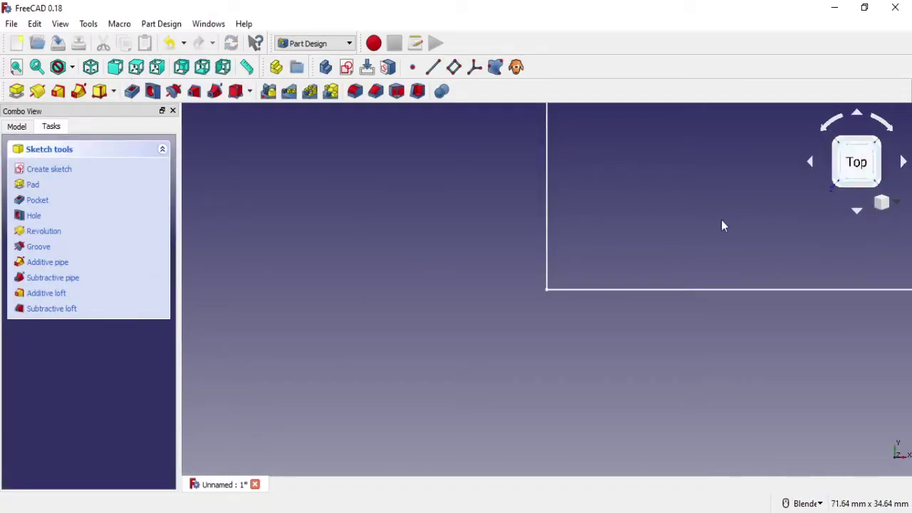
{"action": "mouse_move", "coordinate": [721, 219]}
{"action": "middle_mouse_down", "text": "shift"}
{"action": "mouse_move", "coordinate": [505, 358]}
{"action": "mouse_move", "coordinate": [499, 318]}
{"action": "mouse_move", "coordinate": [514, 287]}
{"action": "mouse_move", "coordinate": [500, 264]}
{"action": "mouse_move", "coordinate": [515, 273]}
{"action": "middle_mouse_up", "text": "shift"}
{"action": "scroll", "coordinate": [505, 358], "scroll_direction": "down", "scroll_amount": 5}
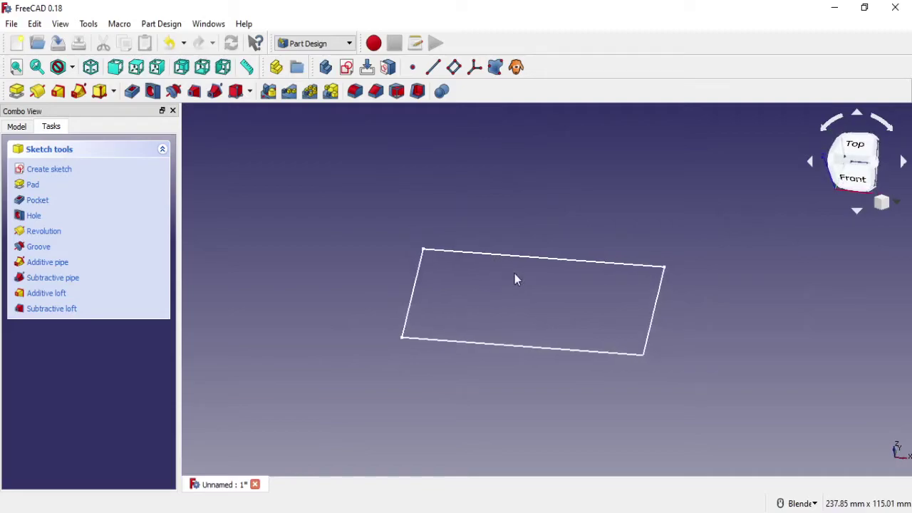
Step: Pad the rectangle and start editing the pad length value
{"action": "left_click", "coordinate": [17, 91]}
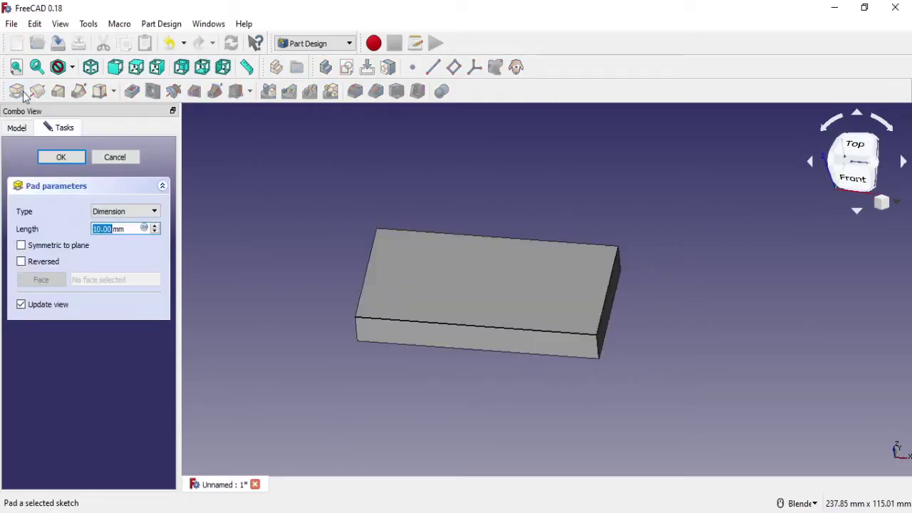
{"action": "type", "text": "12"}
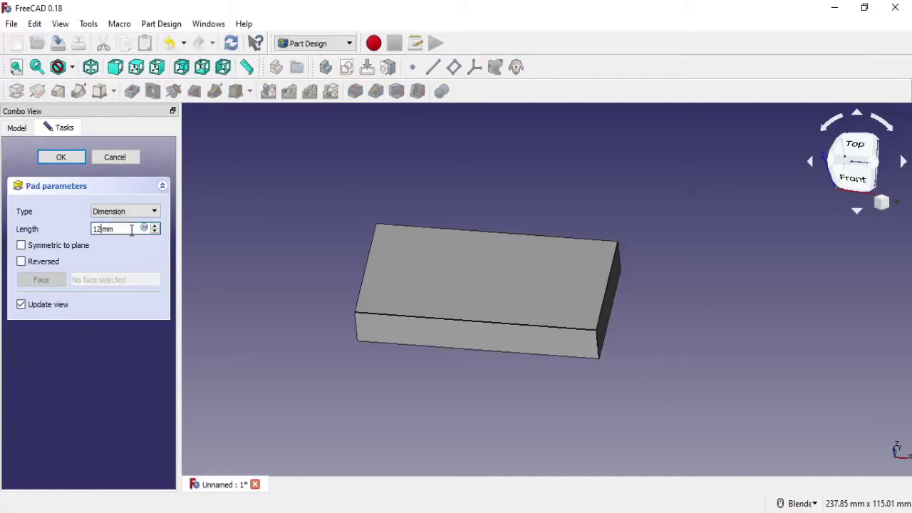
{"action": "key", "text": "BackSpace"}
{"action": "type", "text": "5"}
{"action": "key", "text": "ctrl+a"}
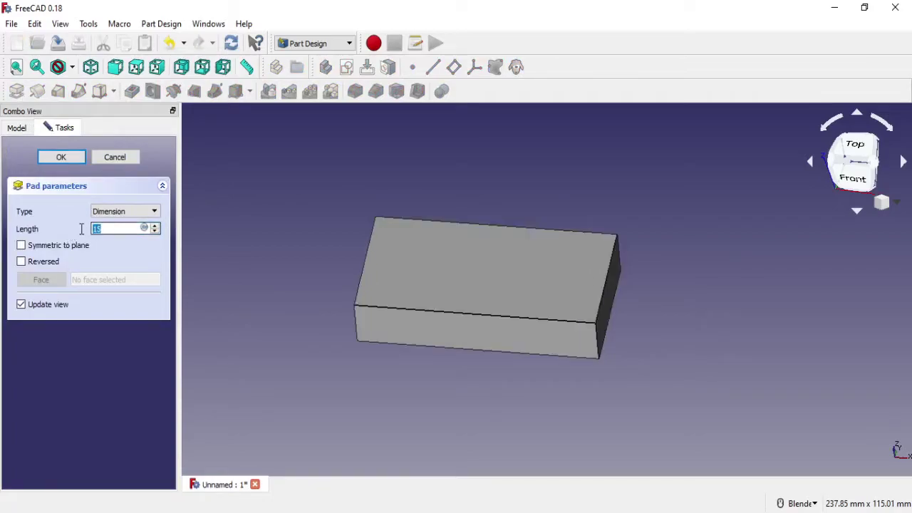
Step: Accept the pad with a 12 mm length
{"action": "type", "text": "12"}
{"action": "left_click", "coordinate": [59, 158]}
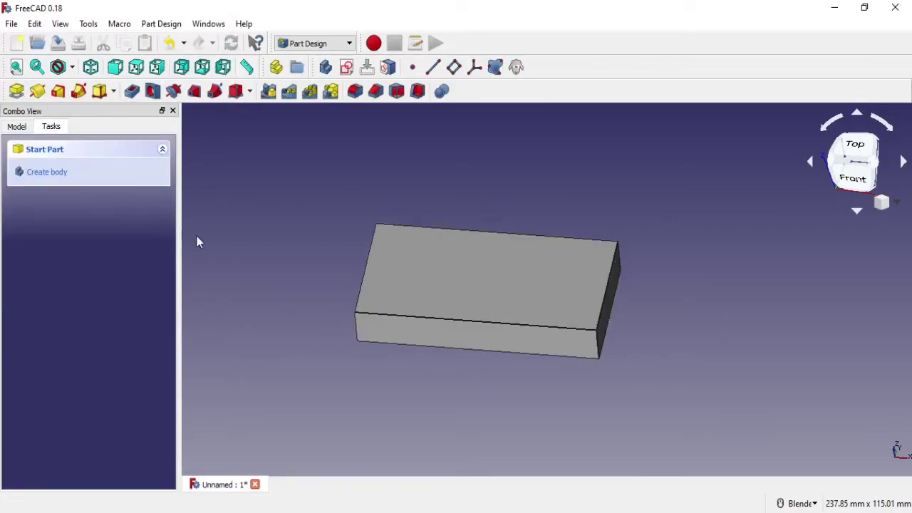
{"action": "scroll", "coordinate": [452, 285], "scroll_direction": "up", "scroll_amount": 4}
{"action": "middle_click_drag", "start_coordinate": [464, 269], "coordinate": [483, 285], "text": "shift"}
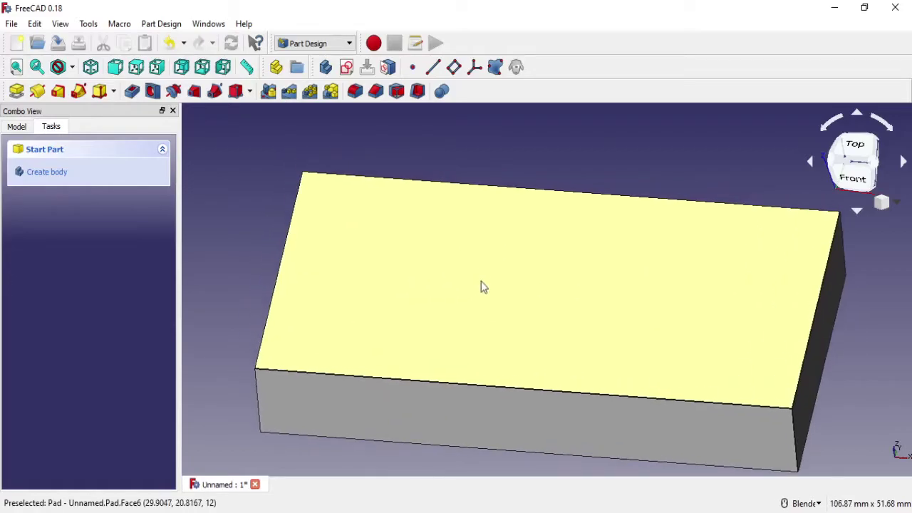
Step: Open a new sketch on the block's top face, viewed at an oblique angle
{"action": "left_click", "coordinate": [477, 273]}
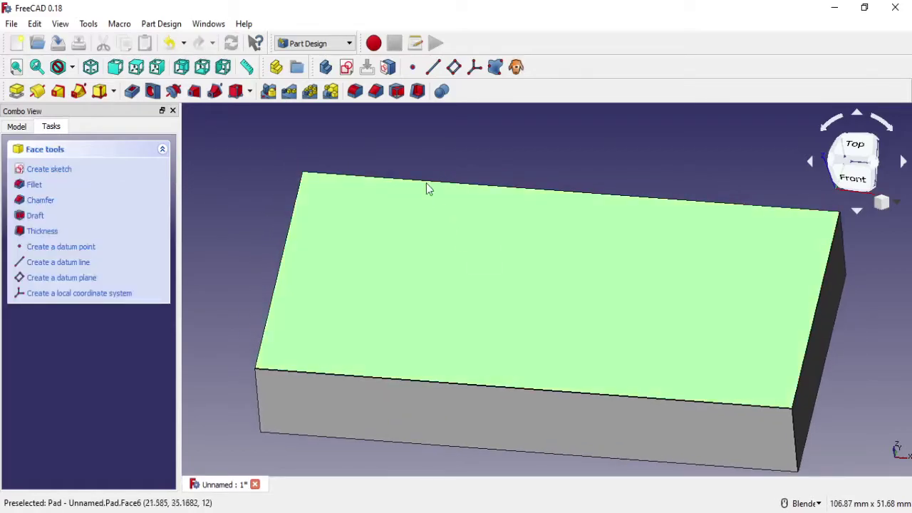
{"action": "left_click", "coordinate": [348, 68]}
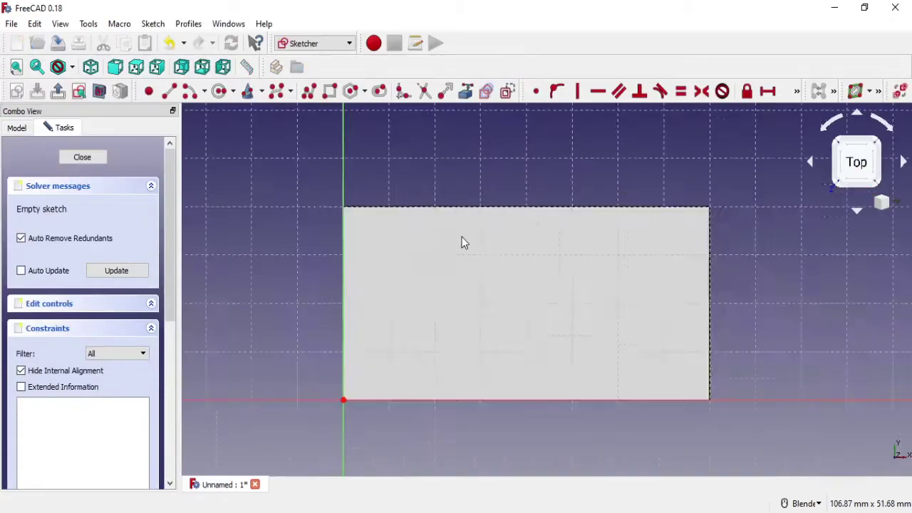
{"action": "scroll", "coordinate": [489, 281], "scroll_direction": "up", "scroll_amount": 2}
{"action": "middle_click_drag", "start_coordinate": [489, 281], "coordinate": [471, 231]}
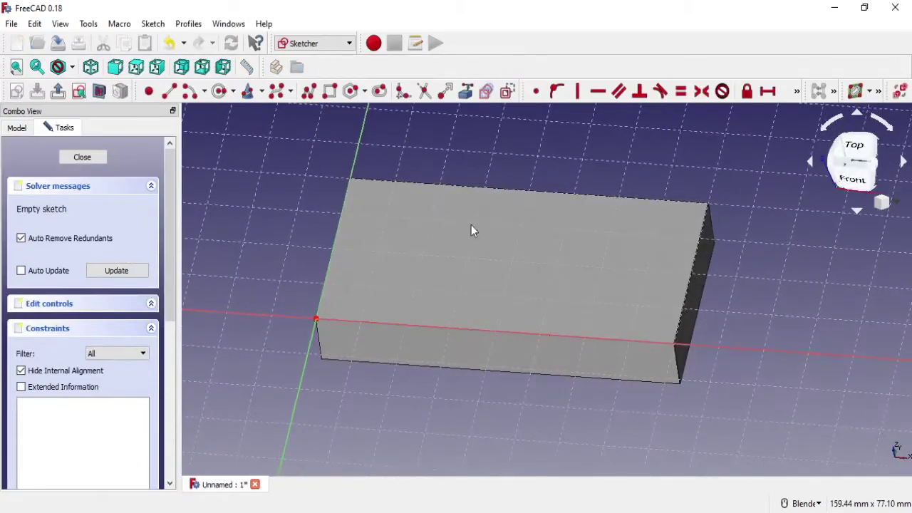
Step: Bring the top face's back, left, front and right edges in as external geometry
{"action": "left_click", "coordinate": [469, 95]}
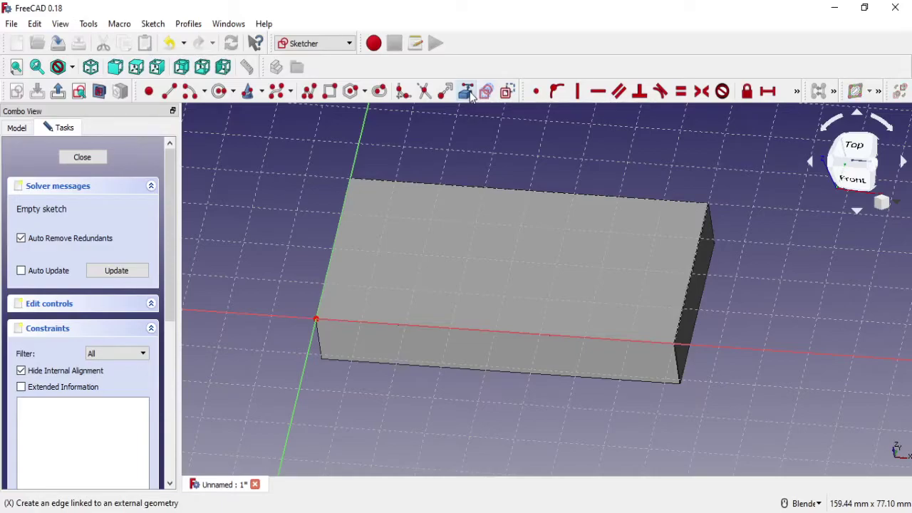
{"action": "left_click", "coordinate": [443, 188]}
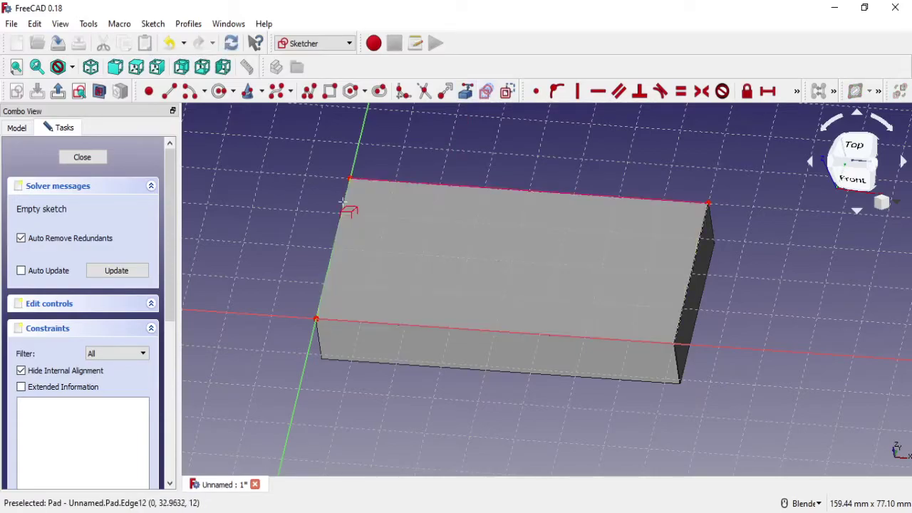
{"action": "left_click", "coordinate": [344, 208]}
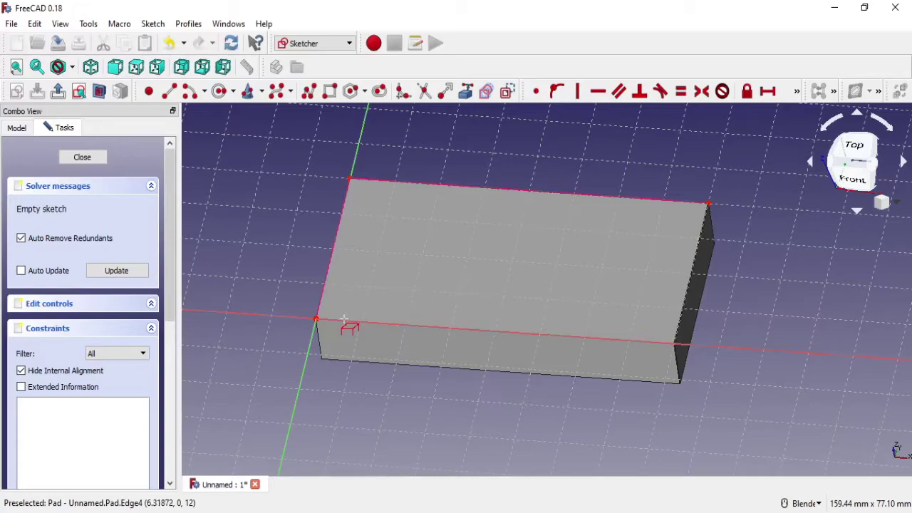
{"action": "left_click", "coordinate": [350, 321]}
{"action": "left_click", "coordinate": [681, 329]}
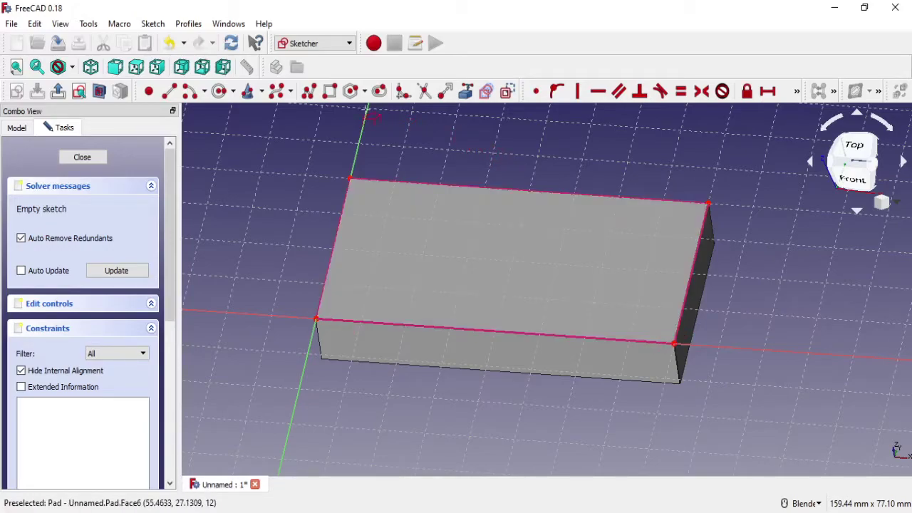
Step: Draw four small rectangles near the block's four corners
{"action": "left_click", "coordinate": [330, 91]}
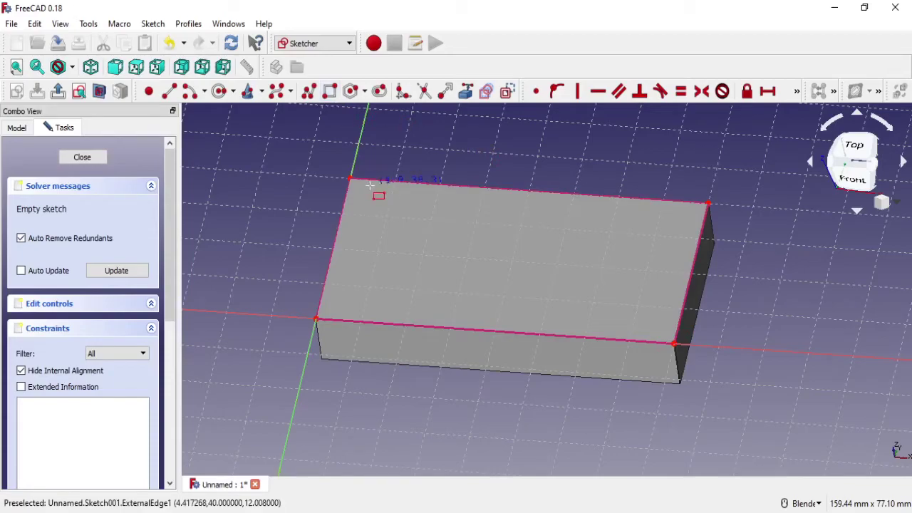
{"action": "left_click", "coordinate": [384, 222]}
{"action": "left_click", "coordinate": [375, 293]}
{"action": "left_click", "coordinate": [350, 306]}
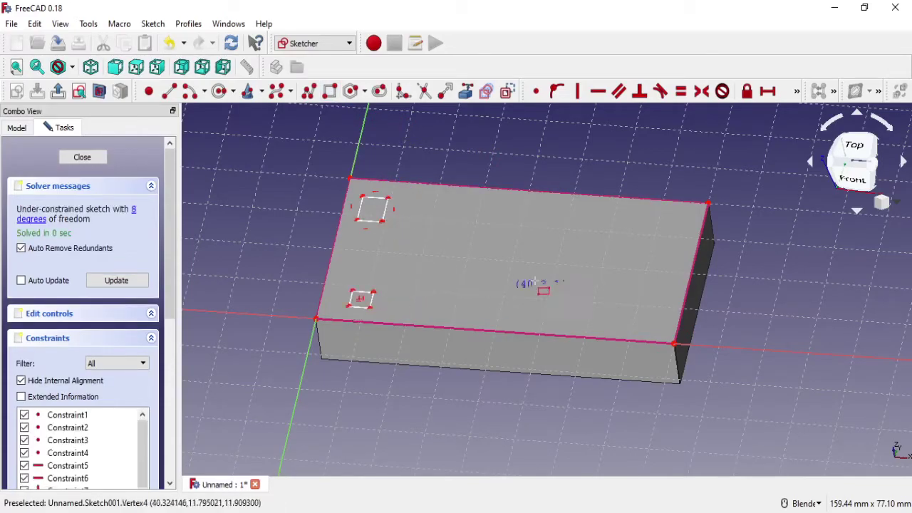
{"action": "left_click", "coordinate": [624, 226]}
{"action": "left_click", "coordinate": [640, 250]}
{"action": "left_click", "coordinate": [640, 288]}
{"action": "left_click", "coordinate": [654, 318]}
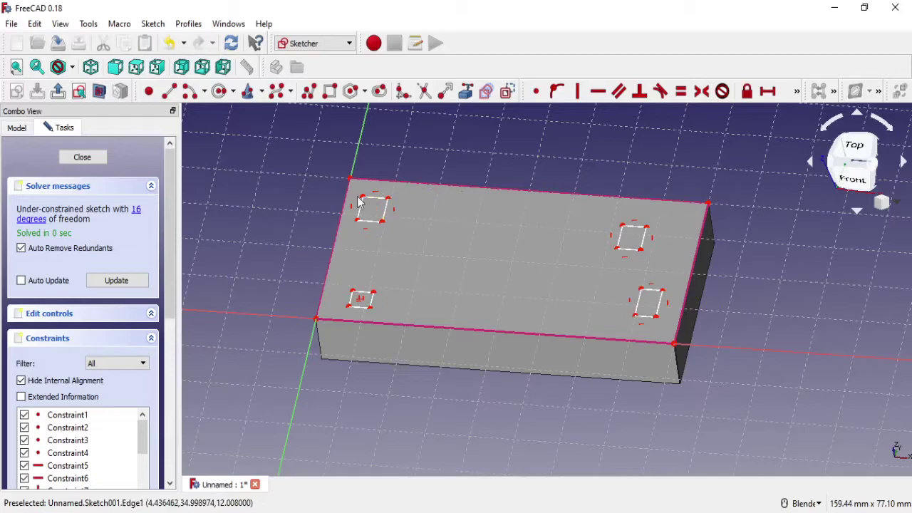
{"action": "scroll", "coordinate": [360, 203], "scroll_direction": "up", "scroll_amount": 3}
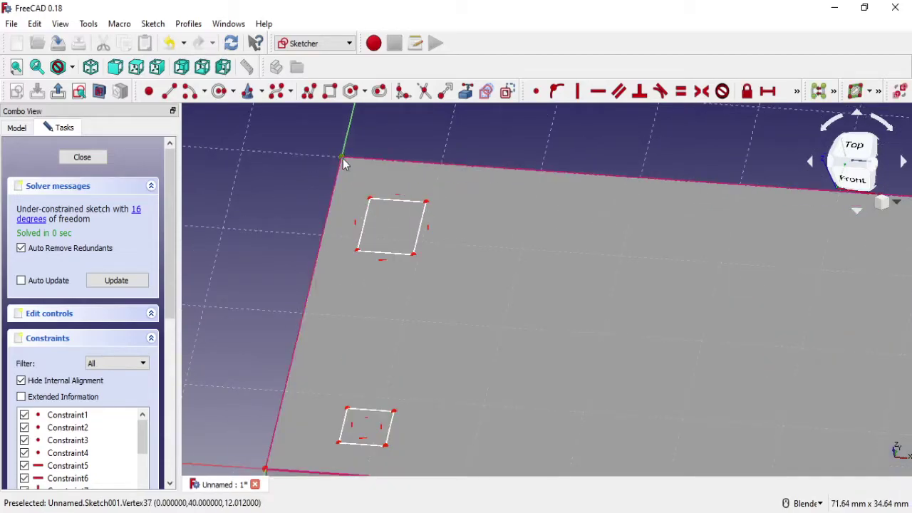
Step: Make the back-left and front-left squares' corners coincide with the block's corners
{"action": "left_click", "coordinate": [370, 199]}
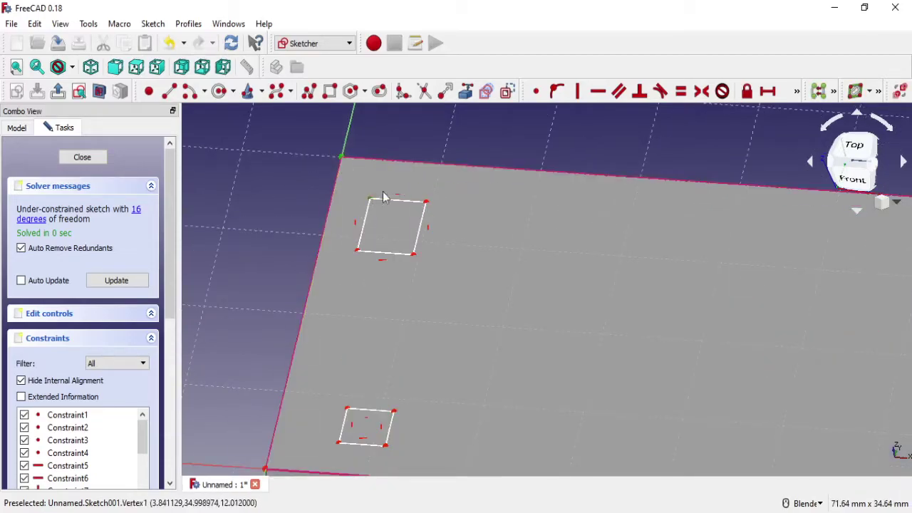
{"action": "left_click", "coordinate": [529, 101]}
{"action": "scroll", "coordinate": [464, 317], "scroll_direction": "up", "scroll_amount": 2}
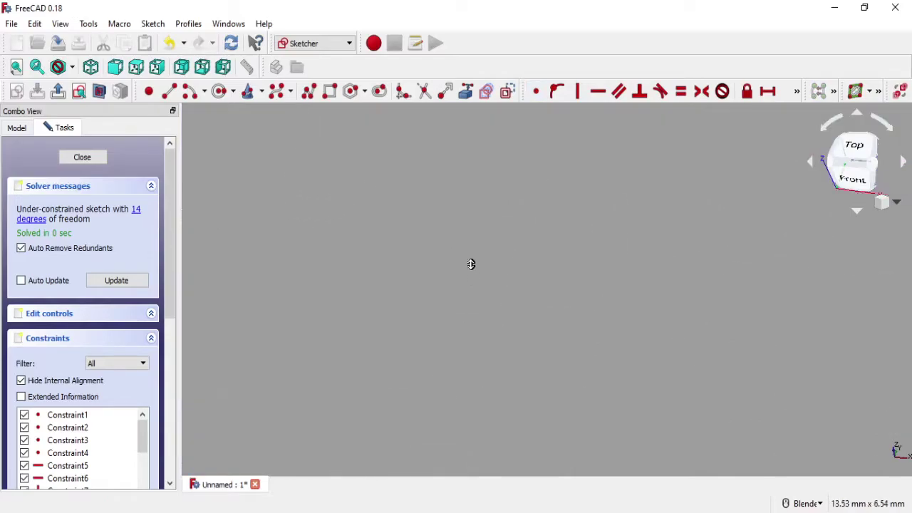
{"action": "scroll", "coordinate": [473, 263], "scroll_direction": "down", "scroll_amount": 3}
{"action": "scroll", "coordinate": [472, 330], "scroll_direction": "down", "scroll_amount": 3}
{"action": "scroll", "coordinate": [417, 284], "scroll_direction": "down", "scroll_amount": 1}
{"action": "scroll", "coordinate": [417, 283], "scroll_direction": "up", "scroll_amount": 2}
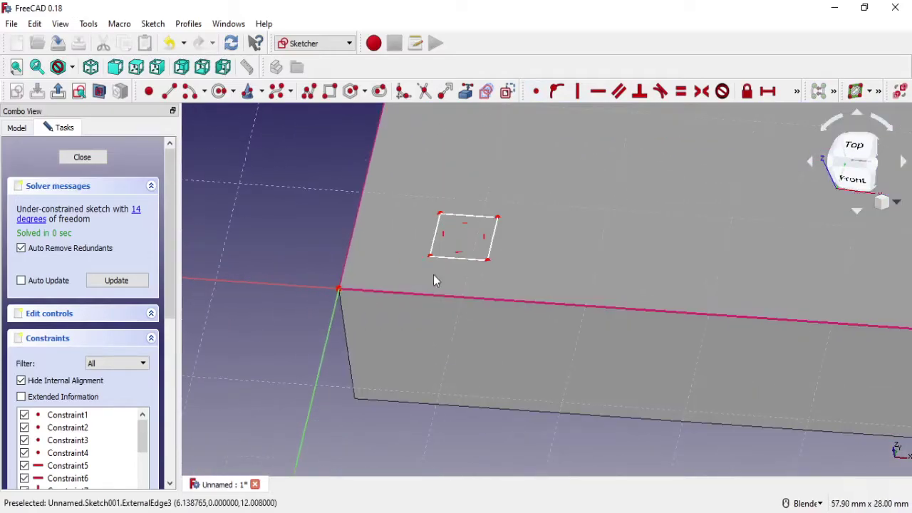
{"action": "left_click", "coordinate": [430, 256]}
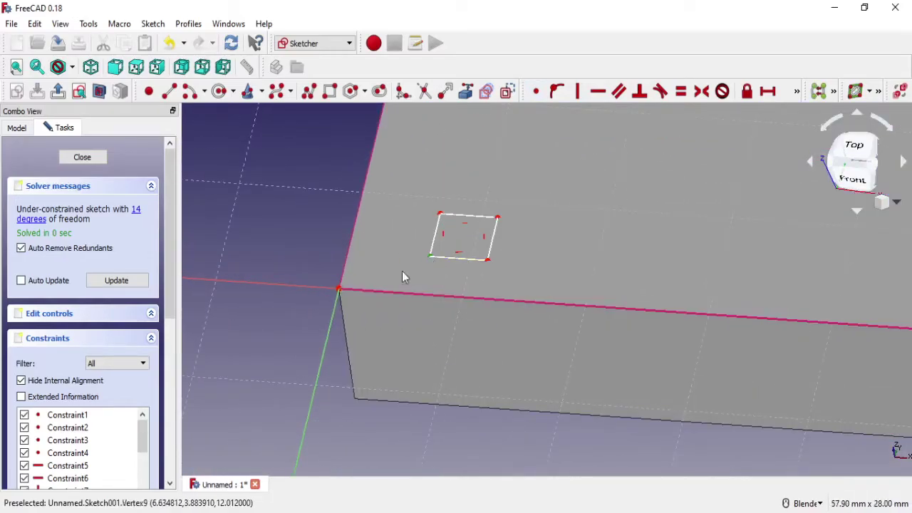
{"action": "left_click", "coordinate": [338, 289]}
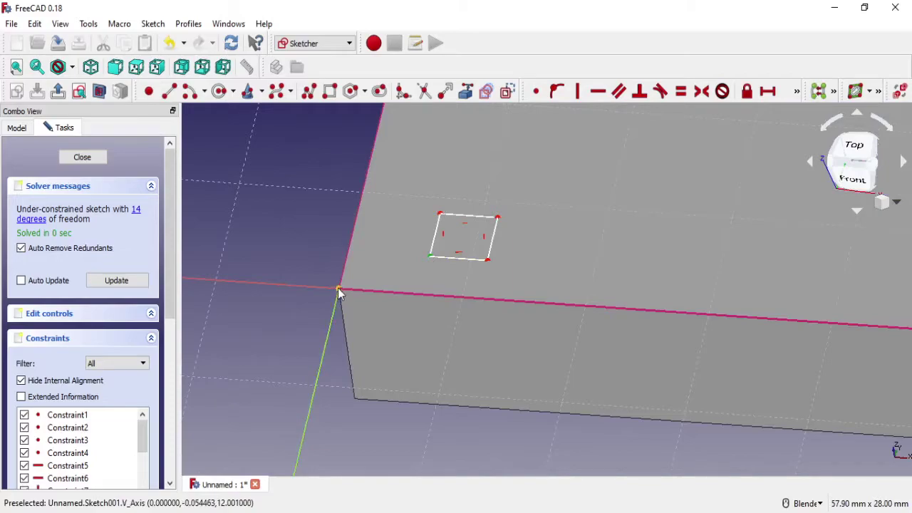
{"action": "left_click", "coordinate": [536, 91]}
Step: Attach the front-right and back-right squares to their block corners, then zoom out
{"action": "mouse_move", "coordinate": [716, 283]}
{"action": "middle_mouse_down"}
{"action": "mouse_move", "coordinate": [370, 259]}
{"action": "mouse_move", "coordinate": [551, 268]}
{"action": "middle_mouse_up"}
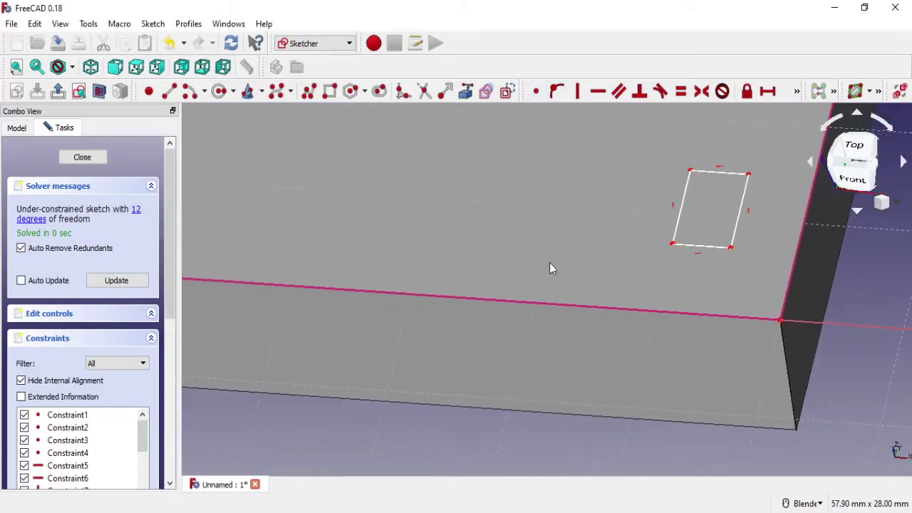
{"action": "left_click", "coordinate": [730, 247]}
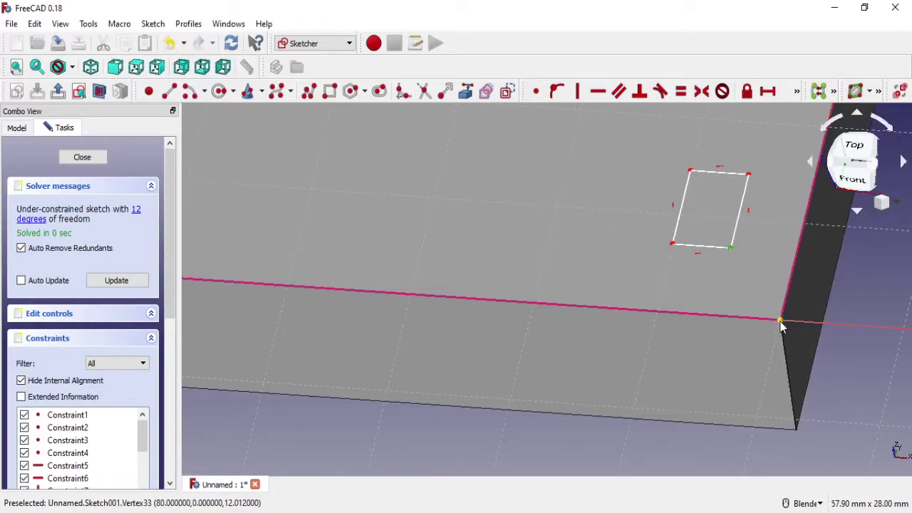
{"action": "left_click", "coordinate": [782, 328]}
{"action": "left_click", "coordinate": [536, 90]}
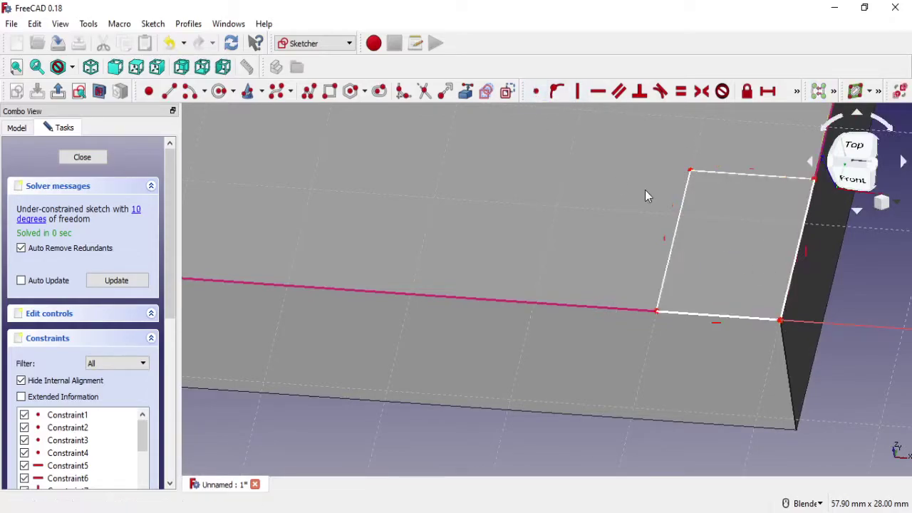
{"action": "middle_click_drag", "start_coordinate": [645, 190], "coordinate": [460, 437], "text": "shift"}
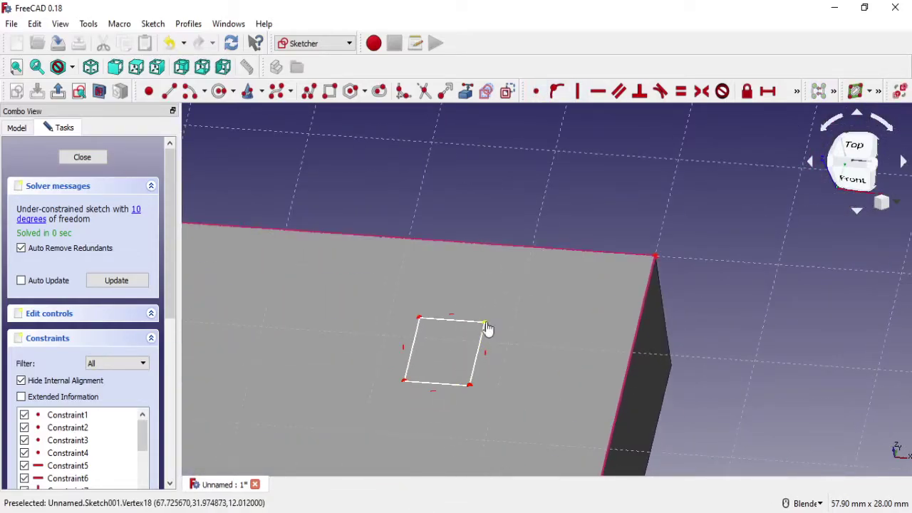
{"action": "left_click", "coordinate": [657, 257]}
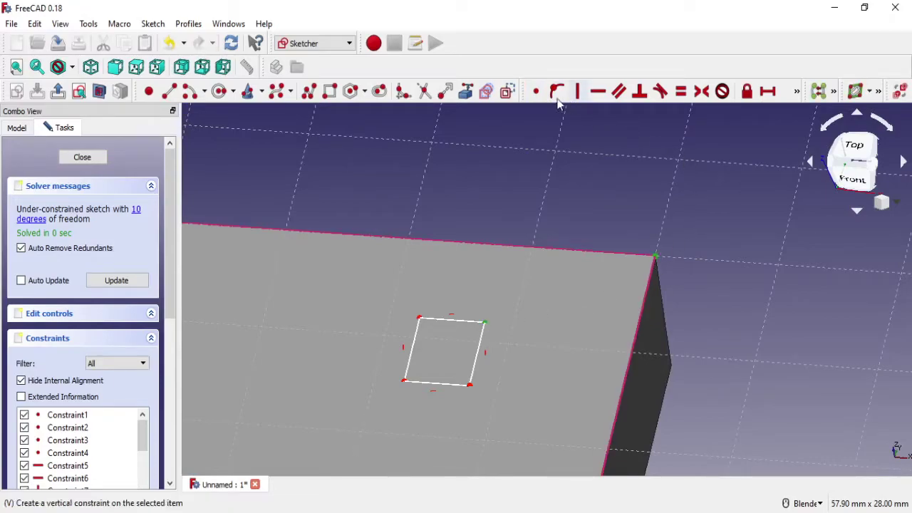
{"action": "left_click", "coordinate": [536, 90]}
{"action": "scroll", "coordinate": [581, 279], "scroll_direction": "down", "scroll_amount": 2}
{"action": "scroll", "coordinate": [451, 287], "scroll_direction": "down", "scroll_amount": 2}
{"action": "scroll", "coordinate": [603, 247], "scroll_direction": "down", "scroll_amount": 2}
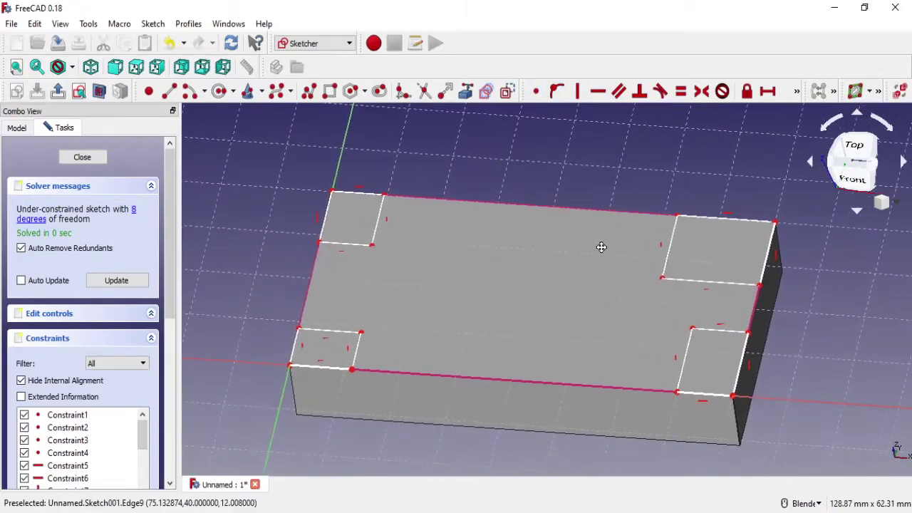
{"action": "scroll", "coordinate": [370, 285], "scroll_direction": "up", "scroll_amount": 2}
{"action": "scroll", "coordinate": [388, 269], "scroll_direction": "down", "scroll_amount": 2}
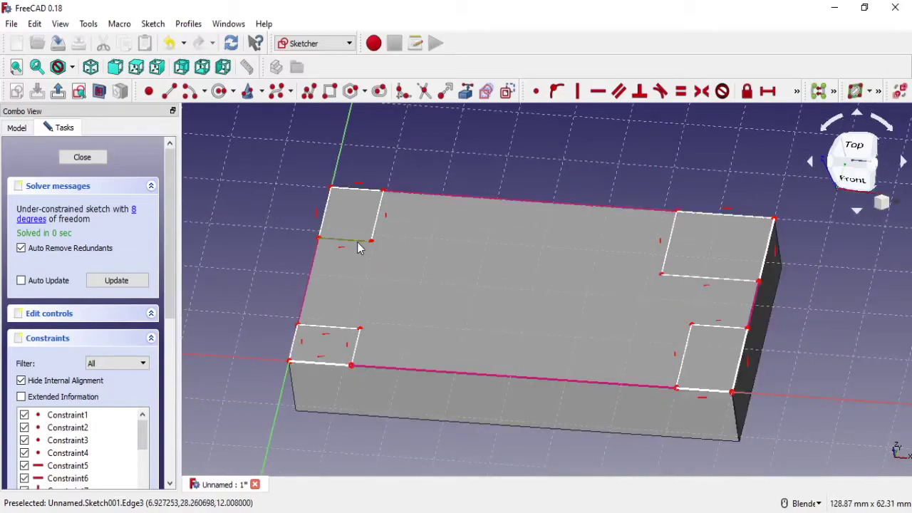
Step: Make the two edges of each corner notch equal, turning all four into squares
{"action": "left_click", "coordinate": [373, 234]}
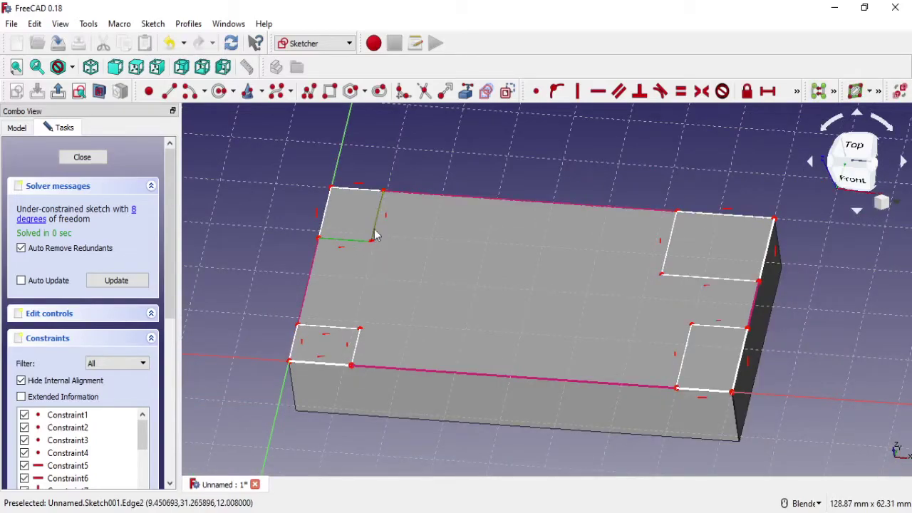
{"action": "left_click", "coordinate": [680, 97]}
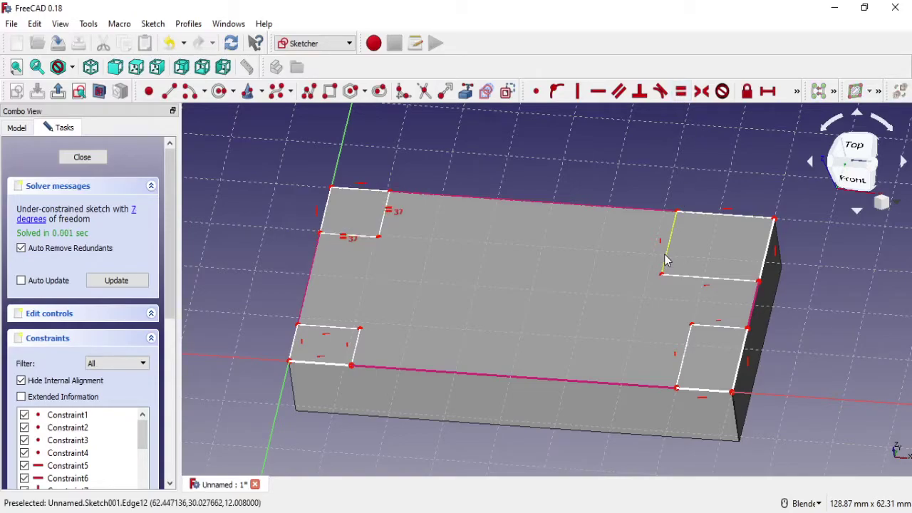
{"action": "left_click", "coordinate": [680, 92]}
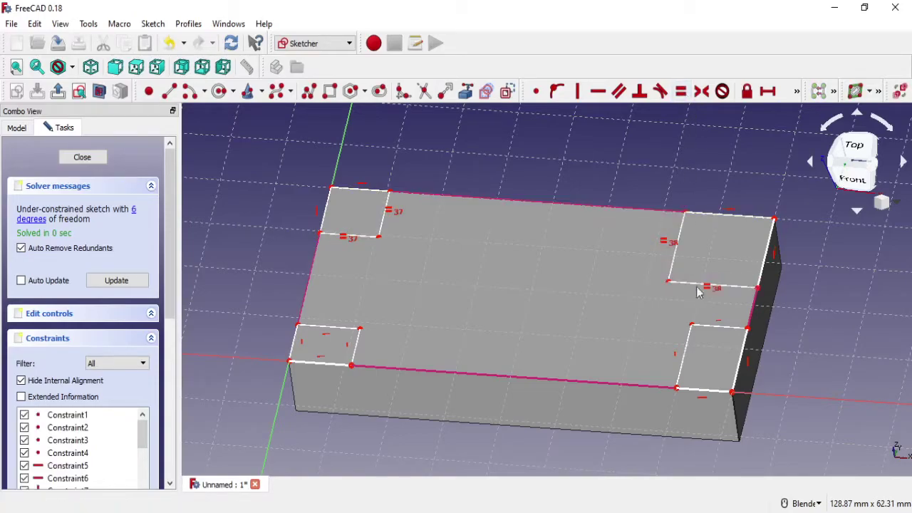
{"action": "left_click", "coordinate": [709, 328]}
{"action": "left_click", "coordinate": [689, 345]}
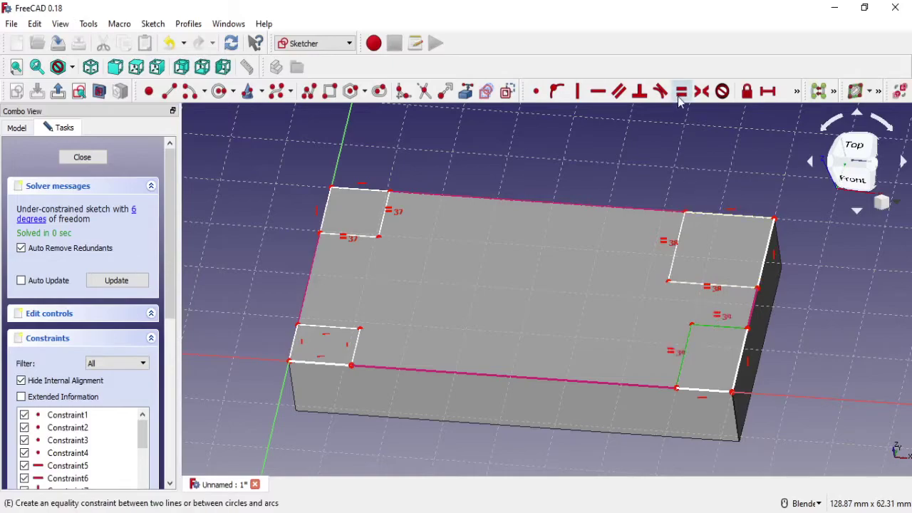
{"action": "left_click", "coordinate": [681, 91]}
{"action": "left_click", "coordinate": [357, 349]}
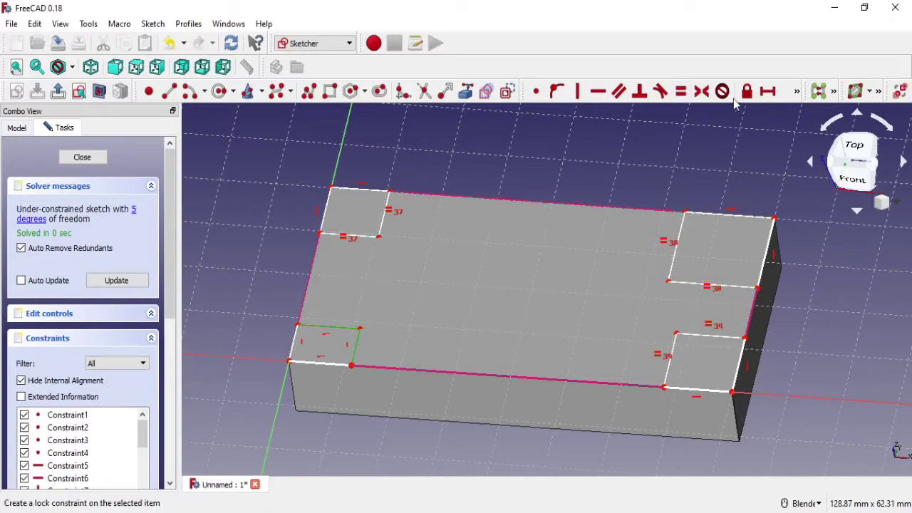
{"action": "left_click", "coordinate": [680, 91]}
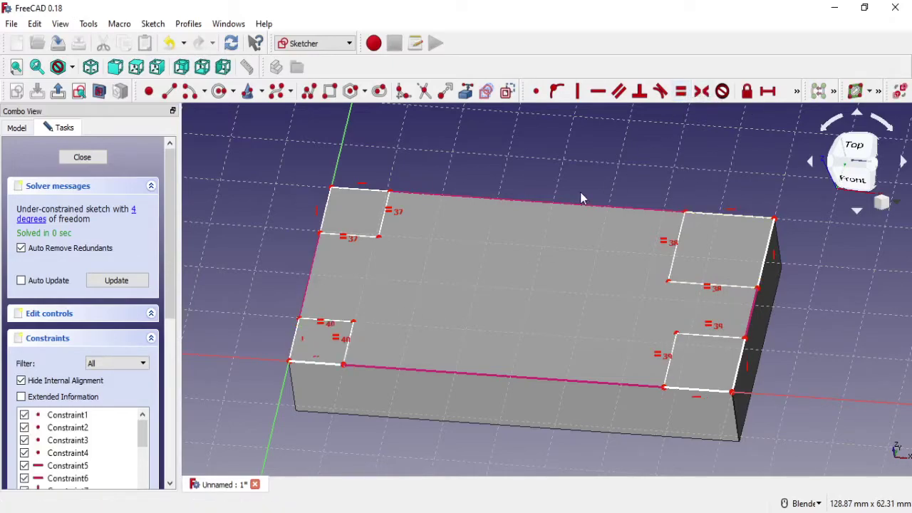
Step: Set edges across all four corner squares equal so they share one size
{"action": "left_click", "coordinate": [377, 237]}
{"action": "left_click", "coordinate": [344, 322]}
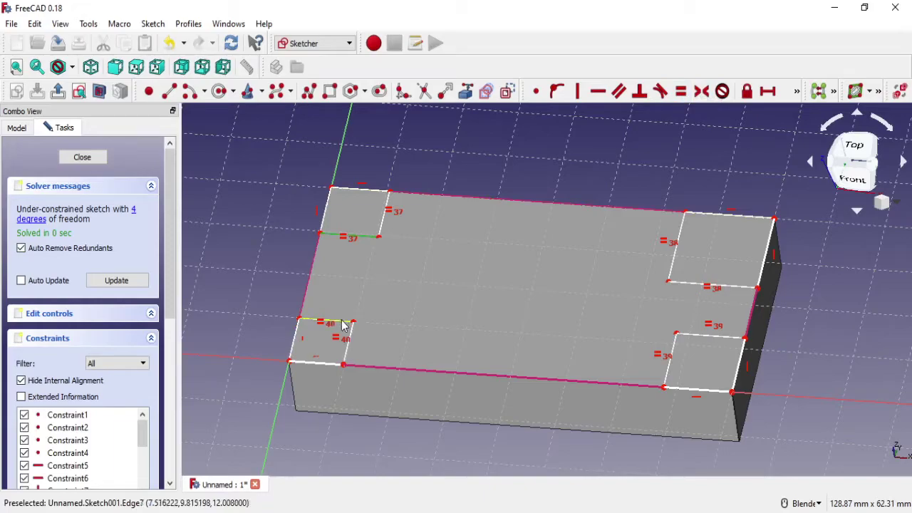
{"action": "left_click", "coordinate": [695, 334]}
{"action": "left_click", "coordinate": [705, 284]}
{"action": "left_click", "coordinate": [681, 96]}
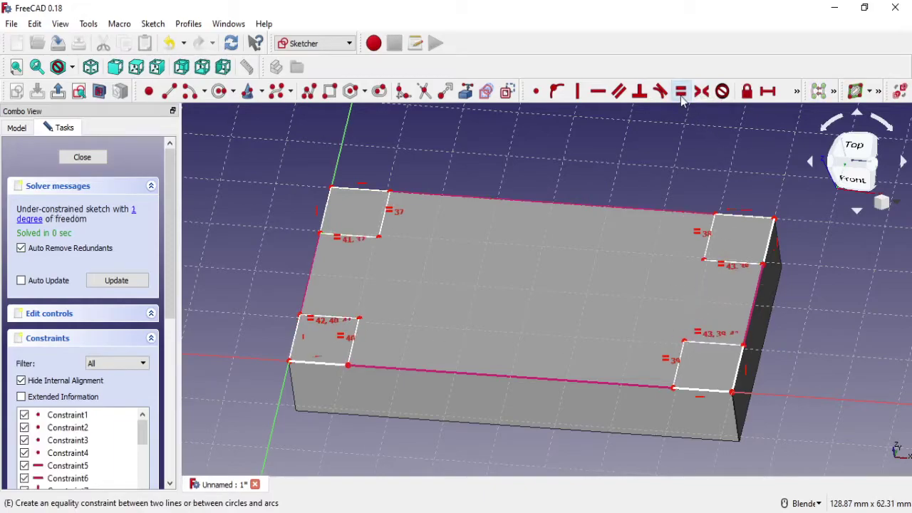
Step: Resize the squares by dragging a corner, then dimension the top-left square's top edge
{"action": "left_click_drag", "start_coordinate": [383, 246], "coordinate": [383, 223]}
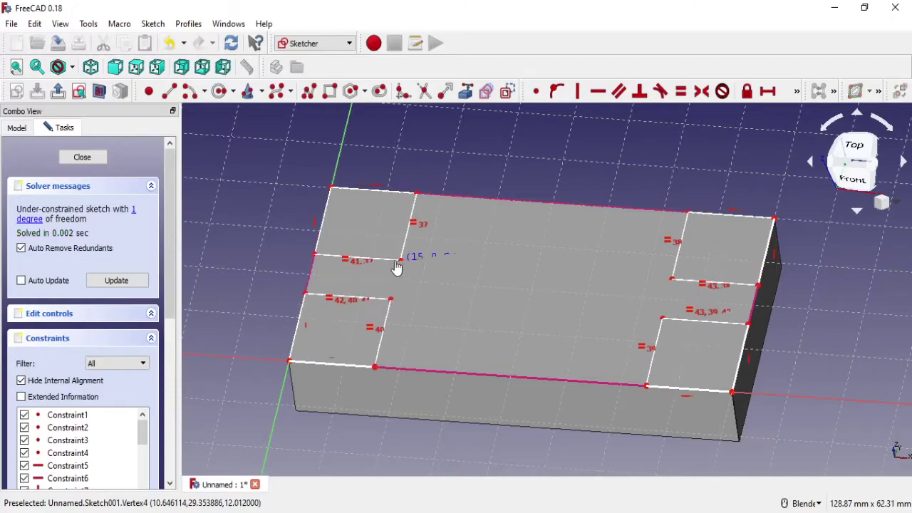
{"action": "scroll", "coordinate": [383, 216], "scroll_direction": "up", "scroll_amount": 2}
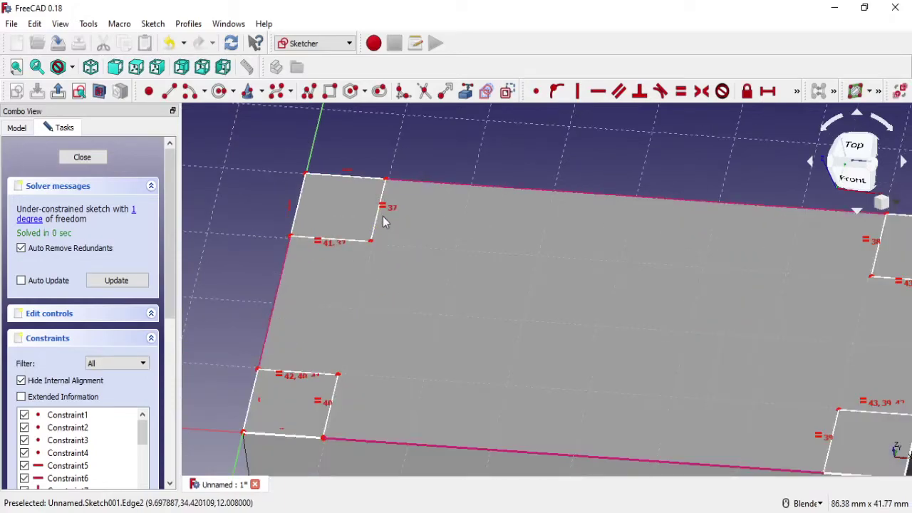
{"action": "left_click", "coordinate": [768, 91]}
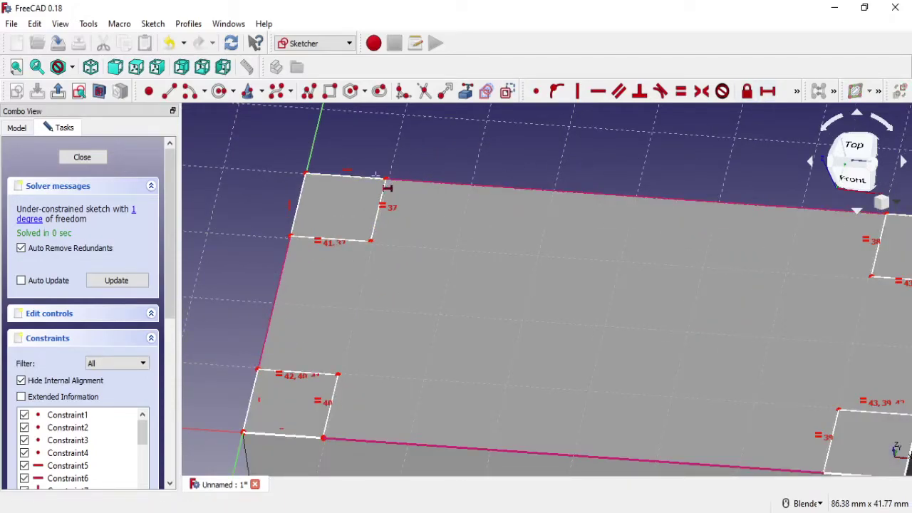
{"action": "left_click", "coordinate": [371, 178]}
{"action": "type", "text": "8"}
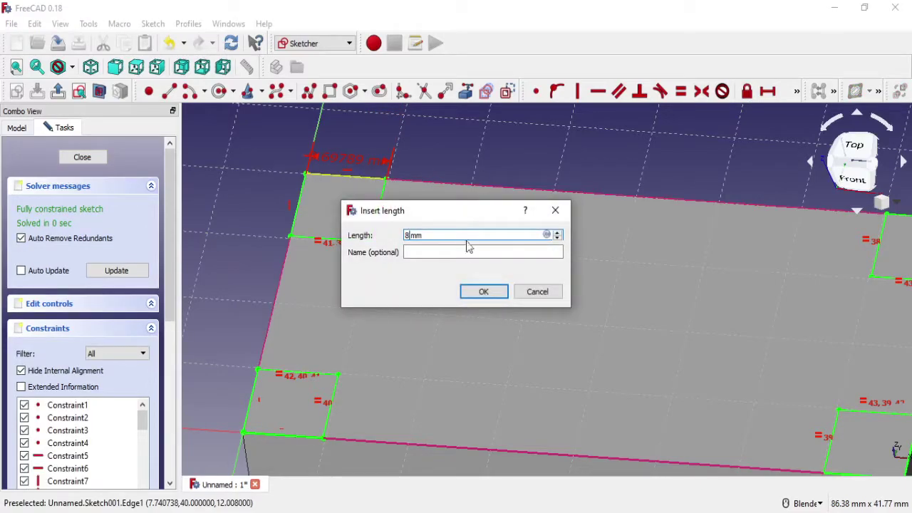
Step: Apply the 8 mm square width and close the fully constrained corner sketch
{"action": "left_click", "coordinate": [472, 290]}
{"action": "scroll", "coordinate": [473, 289], "scroll_direction": "down", "scroll_amount": 2}
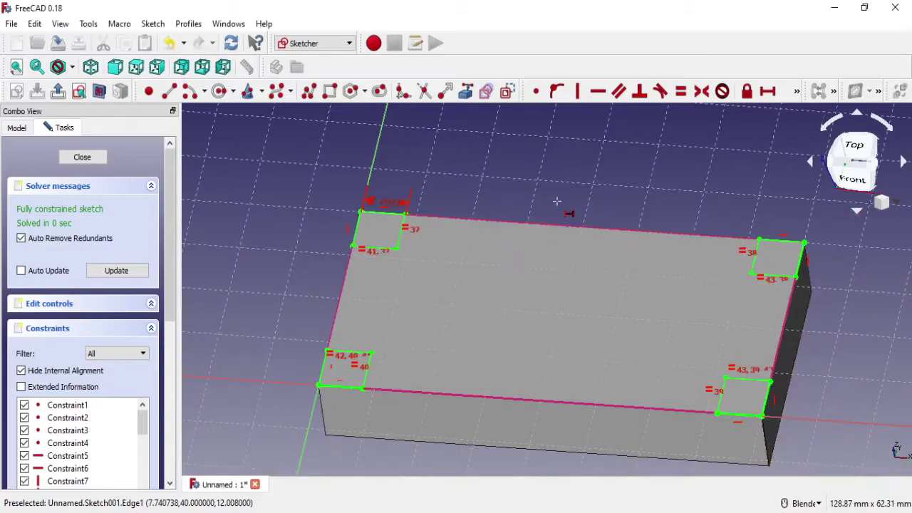
{"action": "left_click", "coordinate": [83, 158]}
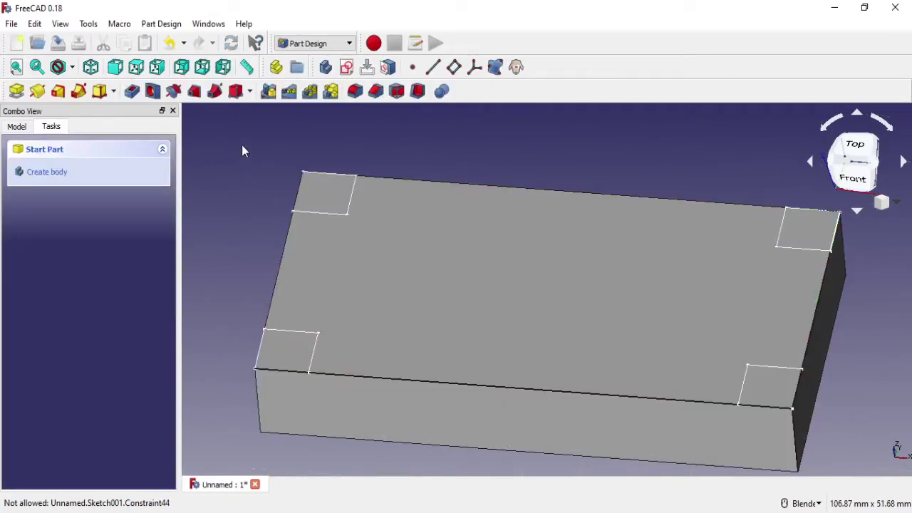
Step: Cancel the Hole, reopen Sketch001 and draw a circle at the top-left square's inner corner
{"action": "left_click", "coordinate": [153, 91]}
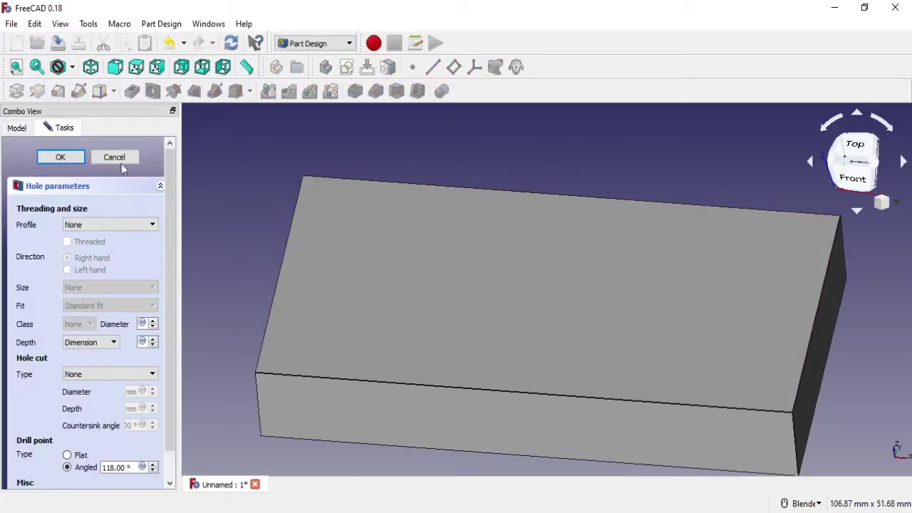
{"action": "left_click", "coordinate": [60, 157]}
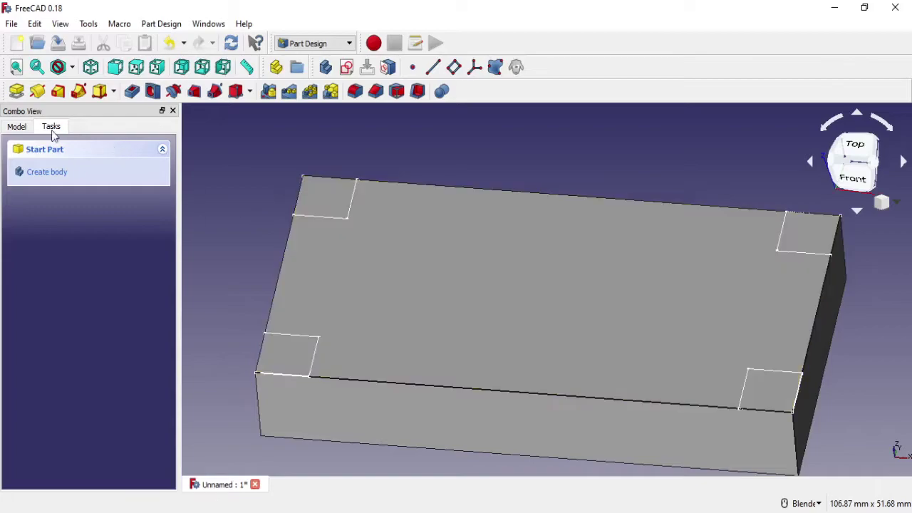
{"action": "left_click", "coordinate": [17, 126]}
{"action": "double_click", "coordinate": [75, 220]}
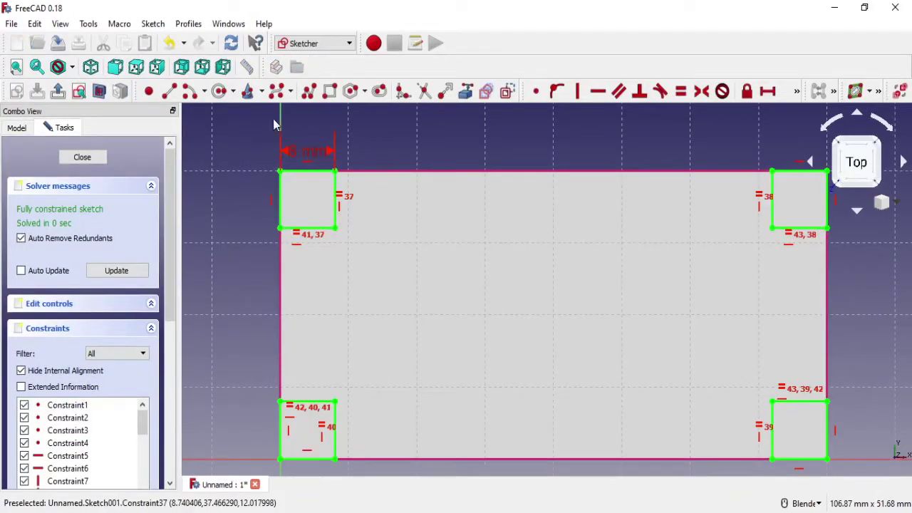
{"action": "left_click", "coordinate": [335, 228]}
{"action": "left_click", "coordinate": [343, 240]}
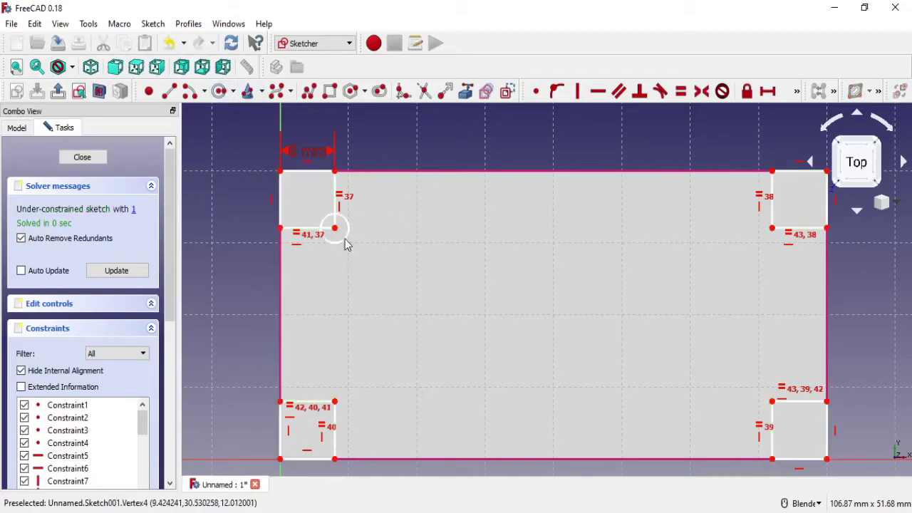
Step: Draw circles centred on the top-right, bottom-right and bottom-left squares' inner corners
{"action": "left_click", "coordinate": [773, 229]}
{"action": "left_click", "coordinate": [784, 240]}
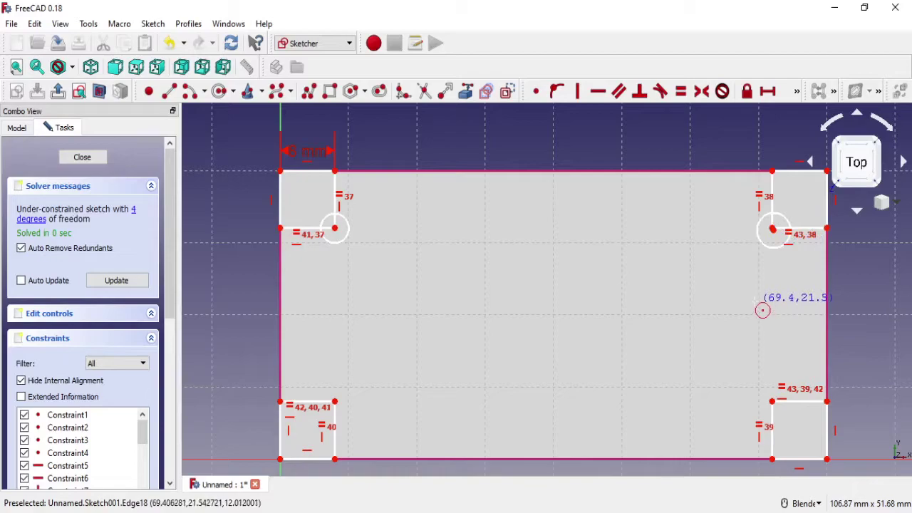
{"action": "left_click", "coordinate": [772, 401]}
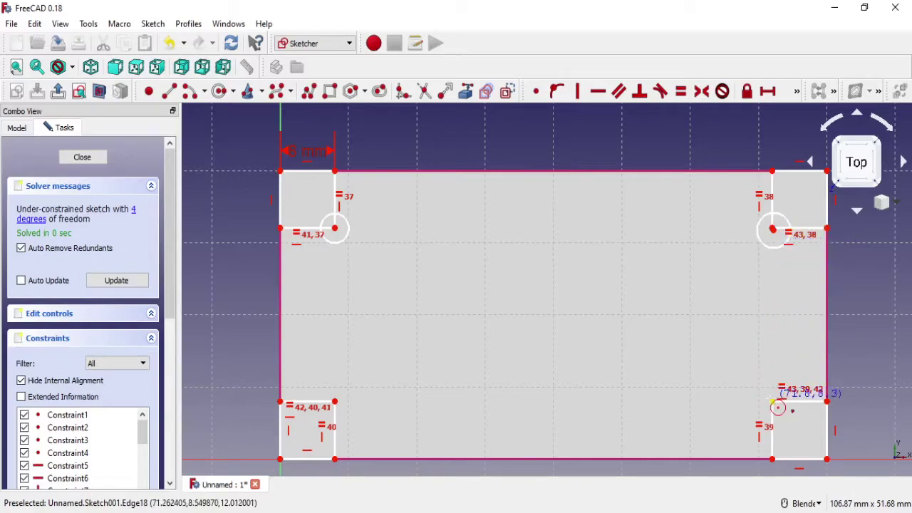
{"action": "left_click", "coordinate": [756, 389]}
{"action": "left_click", "coordinate": [335, 401]}
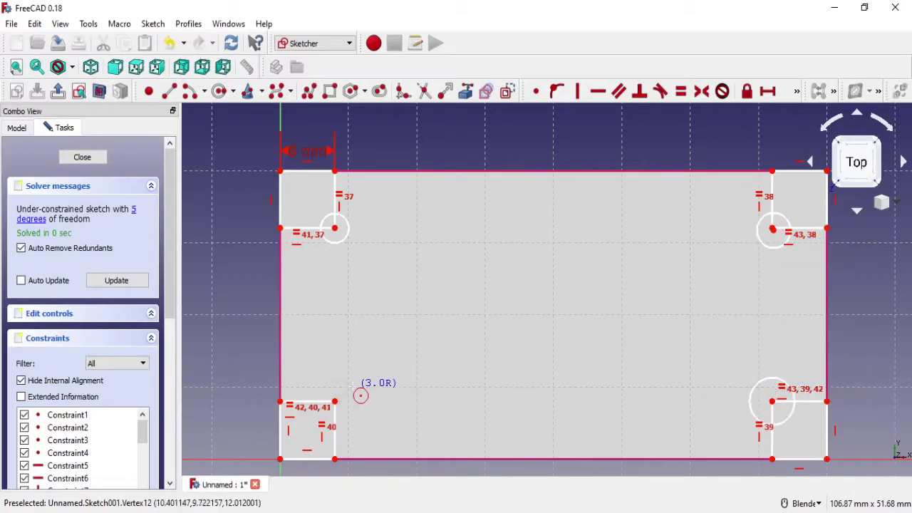
{"action": "left_click", "coordinate": [357, 396]}
Step: Add a Coincident constraint between a circle centre and its square corner, then close the sketch
{"action": "scroll", "coordinate": [773, 228], "scroll_direction": "up", "scroll_amount": 5}
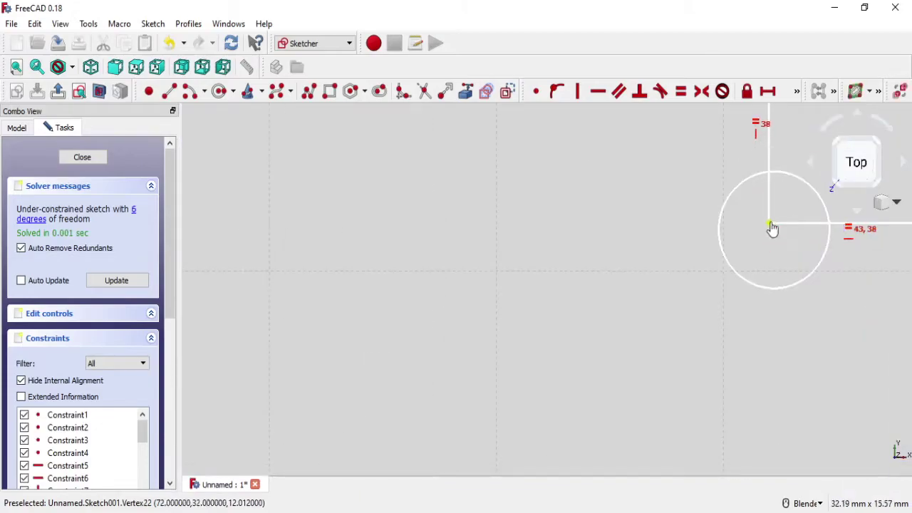
{"action": "left_click", "coordinate": [536, 90]}
{"action": "scroll", "coordinate": [606, 206], "scroll_direction": "down", "scroll_amount": 3}
{"action": "scroll", "coordinate": [510, 276], "scroll_direction": "down", "scroll_amount": 2}
{"action": "middle_click_drag", "start_coordinate": [511, 277], "coordinate": [487, 239]}
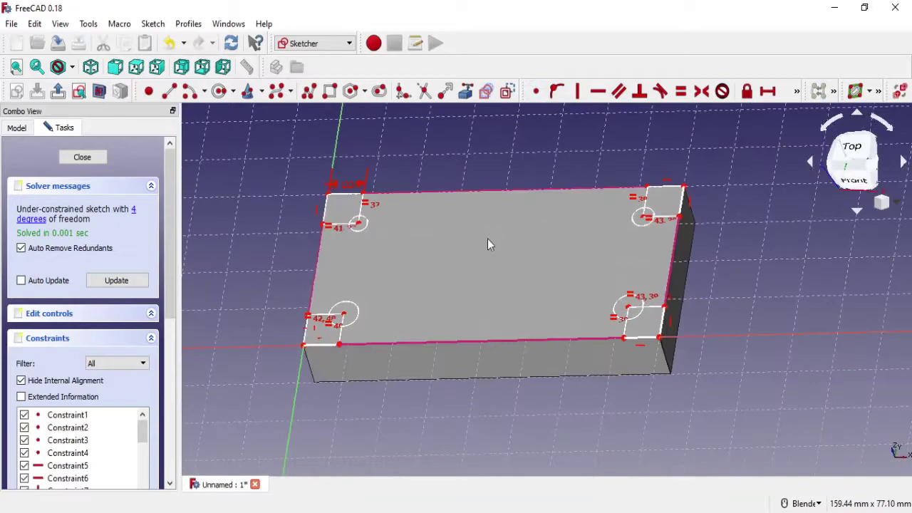
{"action": "scroll", "coordinate": [460, 242], "scroll_direction": "up", "scroll_amount": 2}
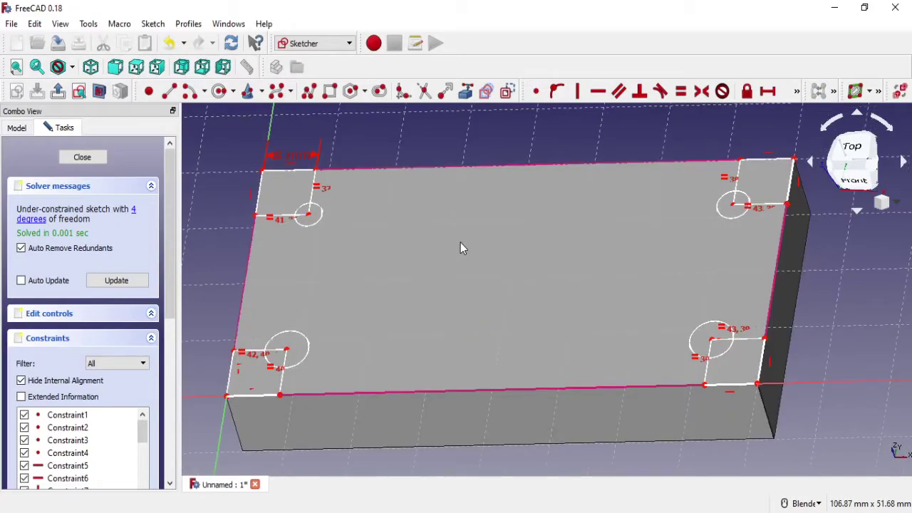
{"action": "left_click", "coordinate": [82, 158]}
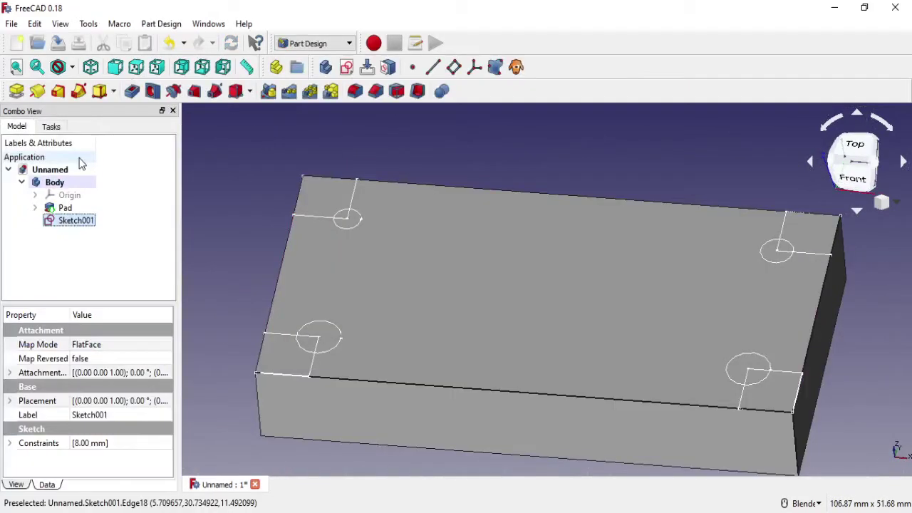
Step: Create a Hole at the circles: ISO metric coarse, size M4, class 6H, counterbore cut
{"action": "left_click", "coordinate": [152, 90]}
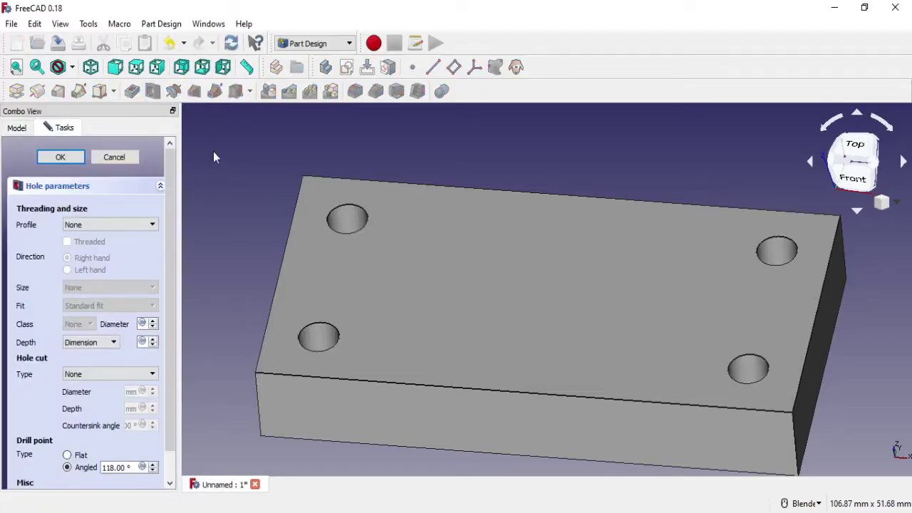
{"action": "left_click", "coordinate": [123, 225]}
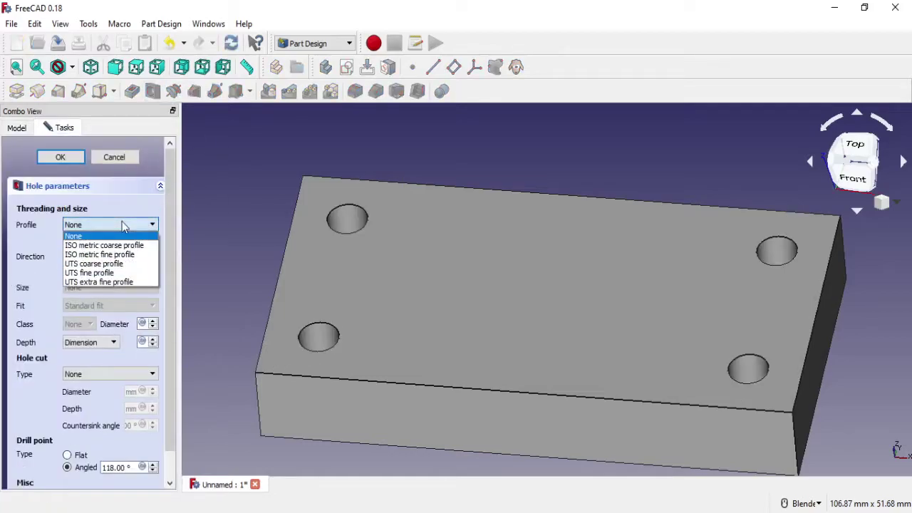
{"action": "left_click", "coordinate": [127, 246]}
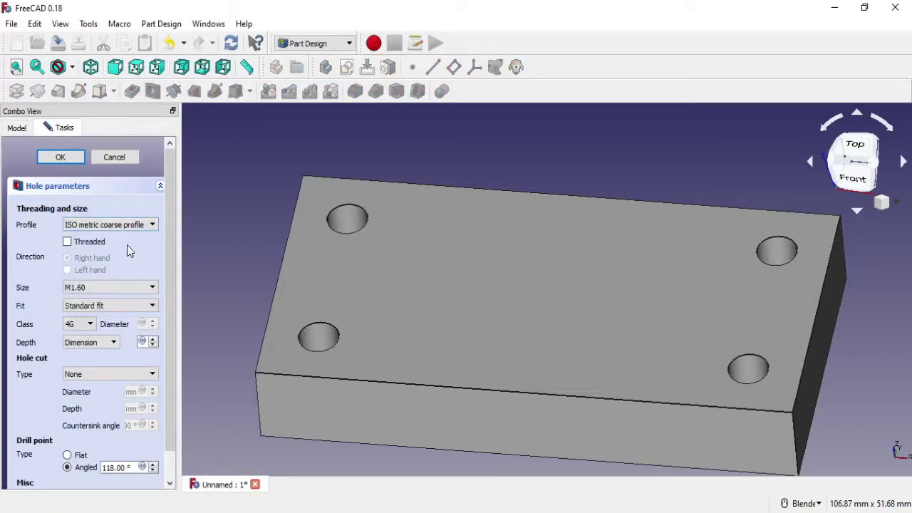
{"action": "left_click", "coordinate": [122, 288]}
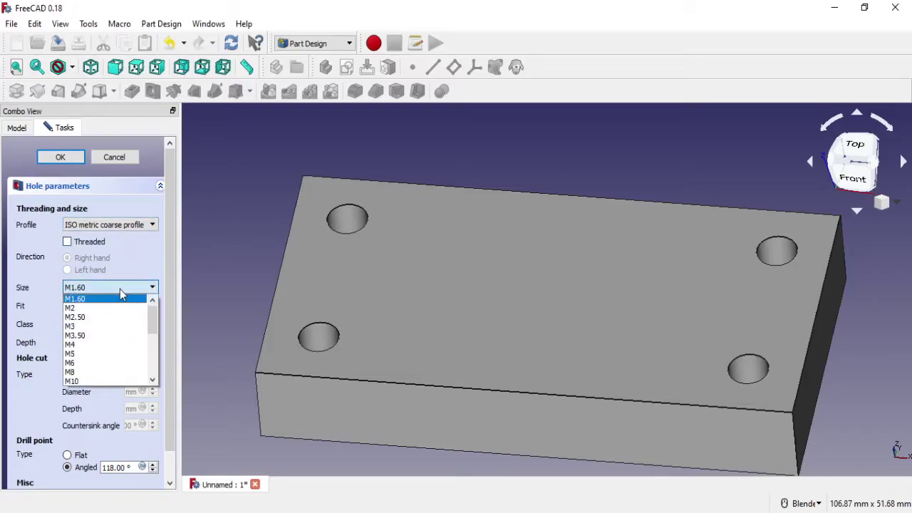
{"action": "left_click", "coordinate": [103, 344]}
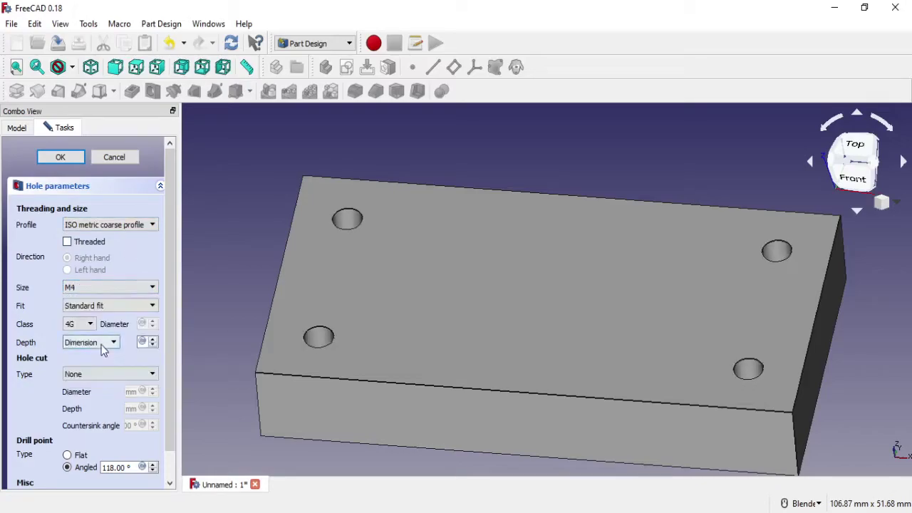
{"action": "left_click", "coordinate": [87, 327]}
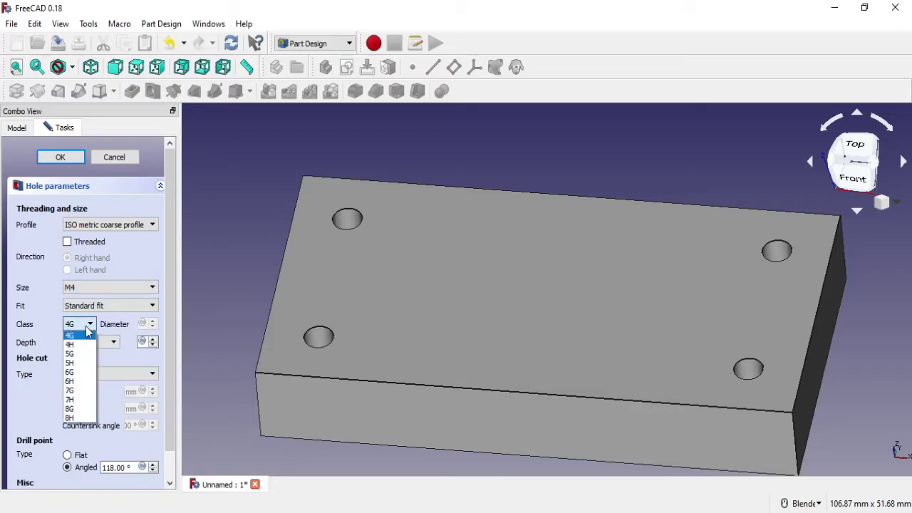
{"action": "left_click", "coordinate": [84, 378]}
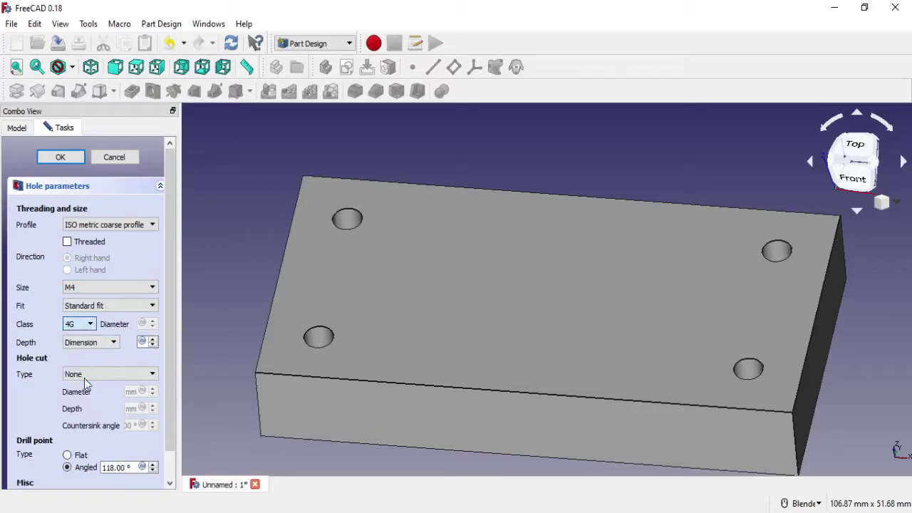
{"action": "left_click", "coordinate": [139, 378]}
{"action": "left_click", "coordinate": [134, 397]}
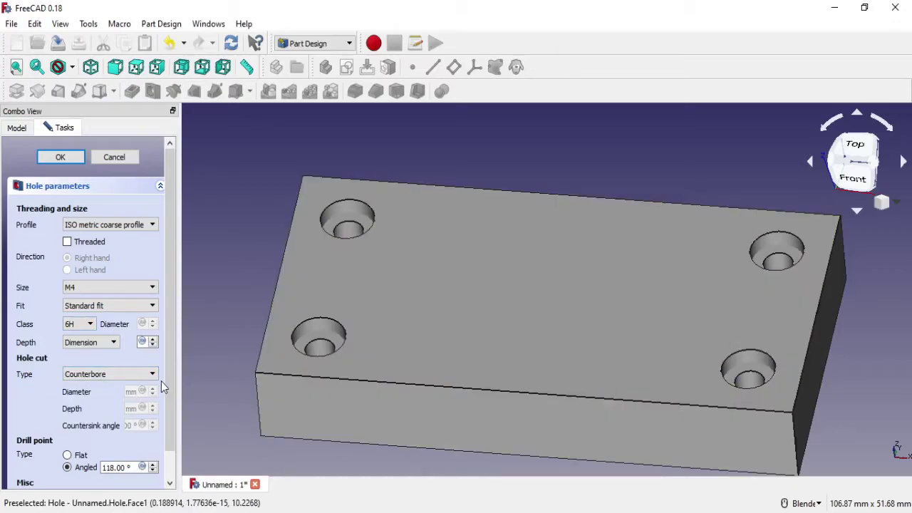
Step: Change the hole size from M4 to M5, briefly trying M6 before settling on M5
{"action": "mouse_move", "coordinate": [529, 373]}
{"action": "middle_mouse_down"}
{"action": "mouse_move", "coordinate": [393, 373]}
{"action": "mouse_move", "coordinate": [381, 346]}
{"action": "mouse_move", "coordinate": [464, 369]}
{"action": "mouse_move", "coordinate": [454, 348]}
{"action": "mouse_move", "coordinate": [466, 352]}
{"action": "middle_mouse_up"}
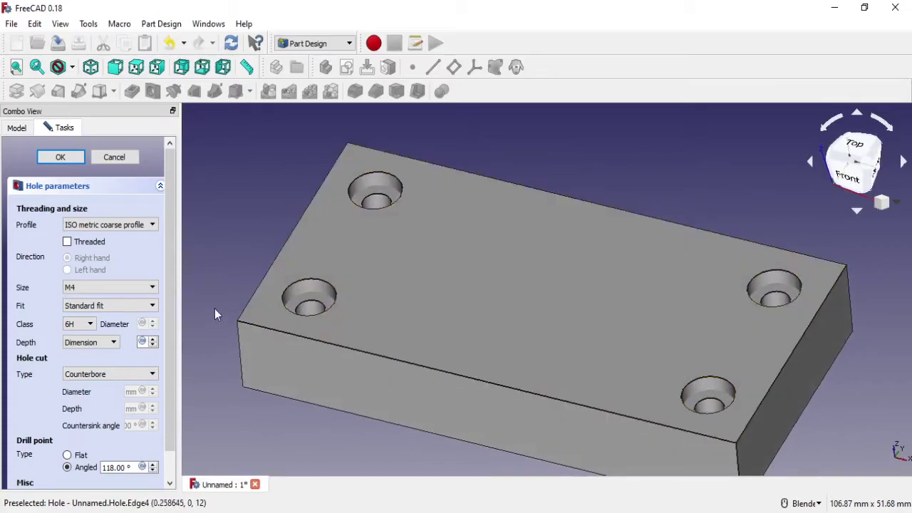
{"action": "left_click", "coordinate": [131, 291]}
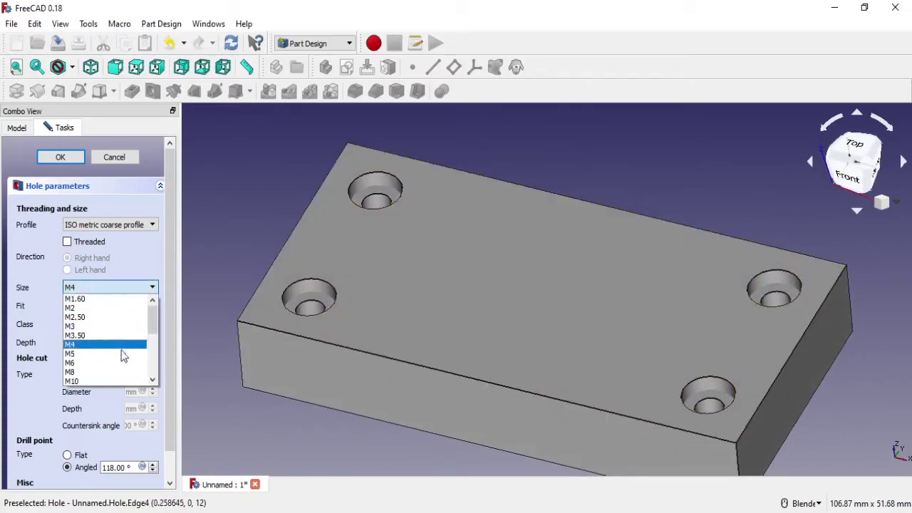
{"action": "left_click", "coordinate": [120, 352]}
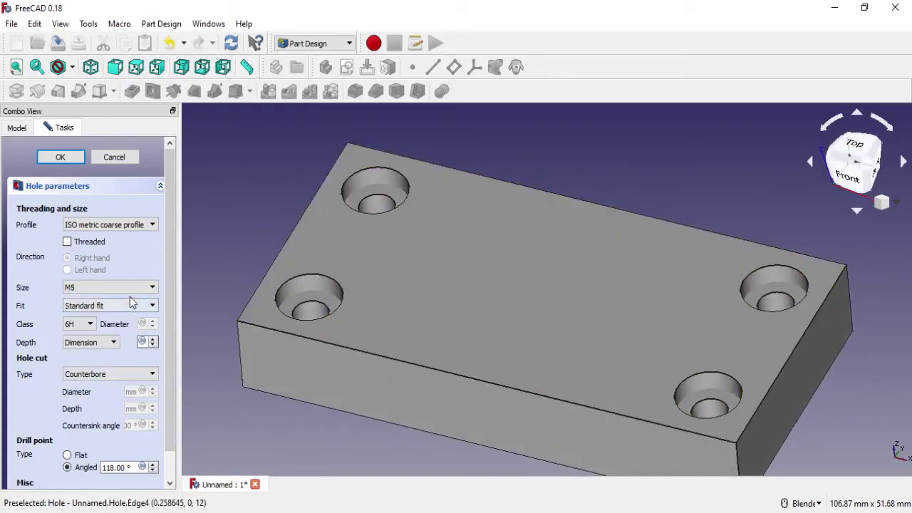
{"action": "left_click", "coordinate": [130, 293]}
{"action": "left_click", "coordinate": [105, 363]}
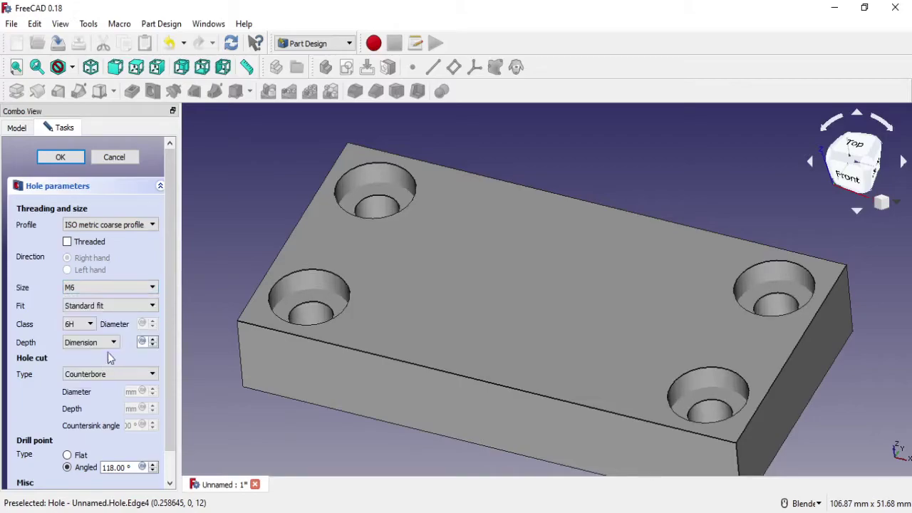
{"action": "left_click", "coordinate": [115, 290]}
{"action": "left_click", "coordinate": [103, 352]}
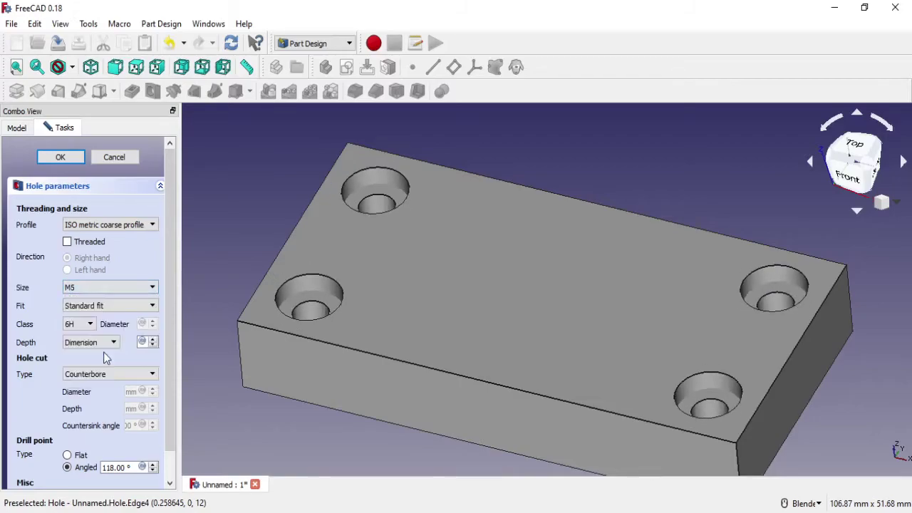
{"action": "scroll", "coordinate": [350, 379], "scroll_direction": "down", "scroll_amount": 2}
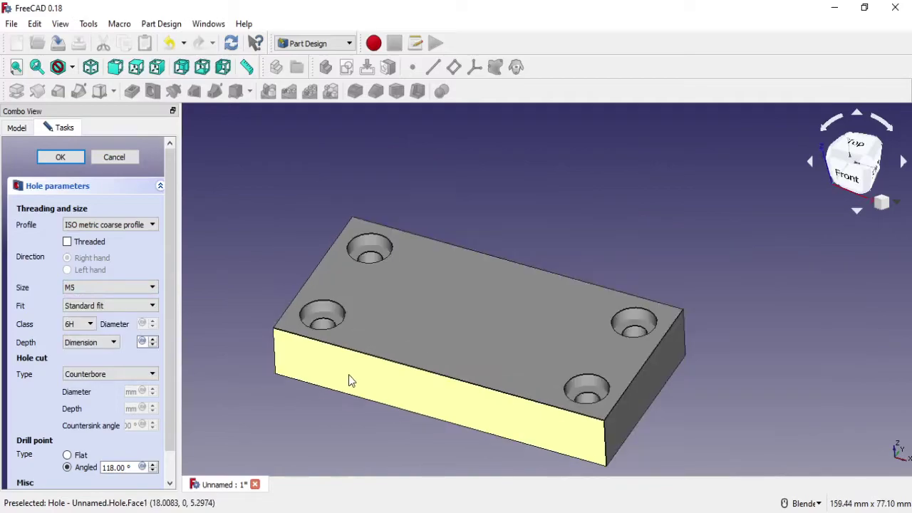
{"action": "scroll", "coordinate": [170, 407], "scroll_direction": "down", "scroll_amount": 2}
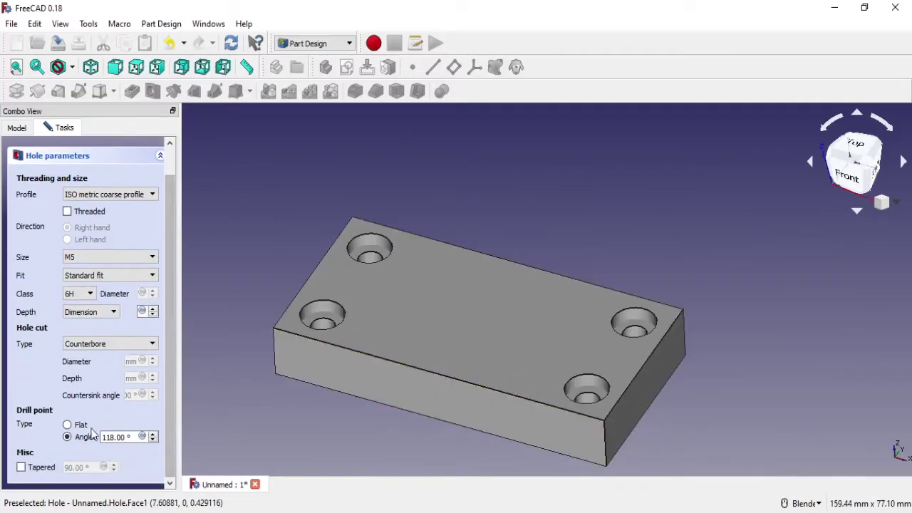
Step: Try flat drill point and taper, then keep an untapered 118° angled drill point
{"action": "left_click", "coordinate": [80, 427]}
{"action": "left_click", "coordinate": [76, 439]}
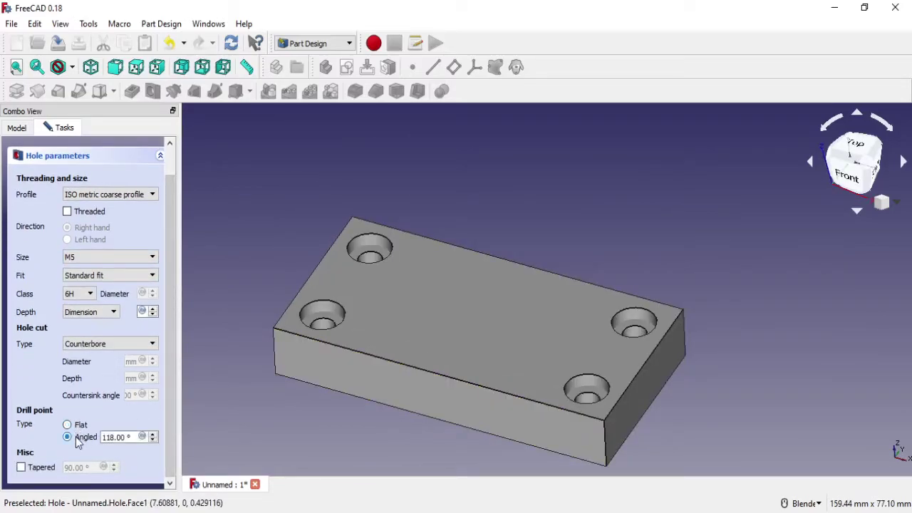
{"action": "left_click", "coordinate": [80, 426]}
{"action": "left_click", "coordinate": [39, 472]}
{"action": "left_click", "coordinate": [39, 472]}
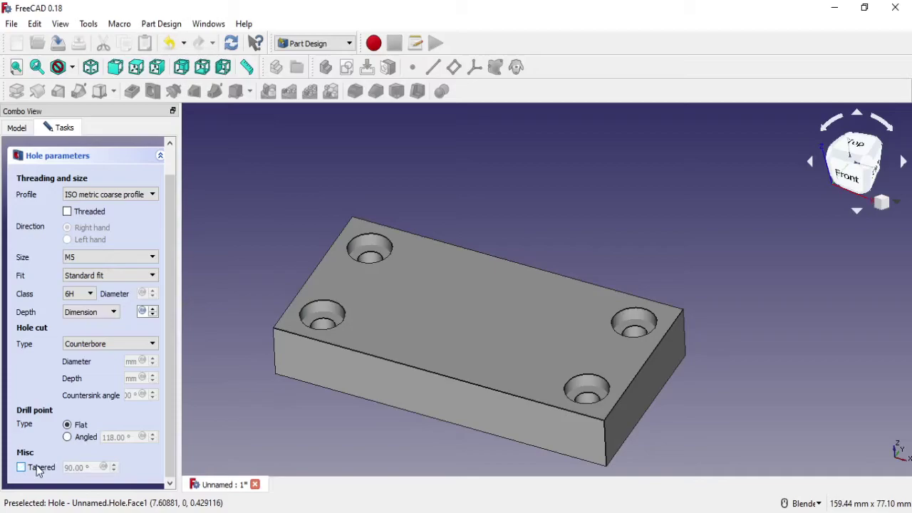
{"action": "left_click", "coordinate": [80, 439]}
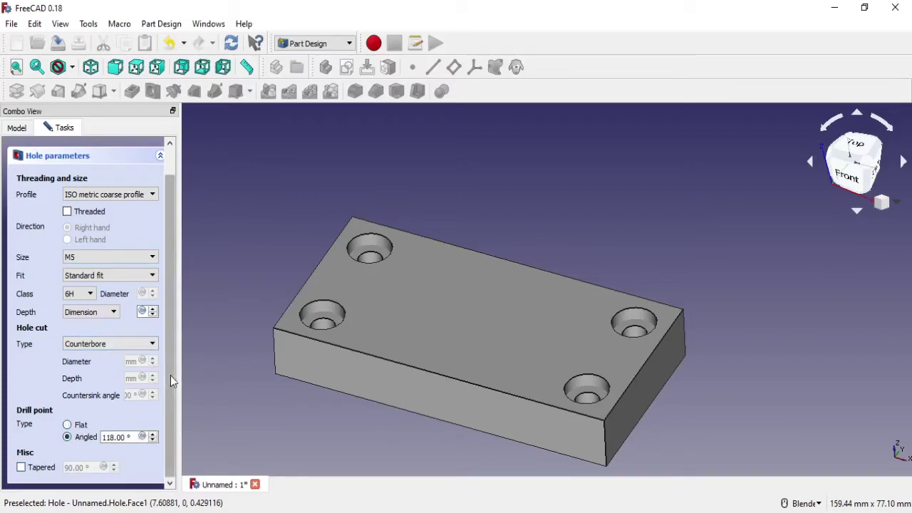
{"action": "mouse_move", "coordinate": [170, 406]}
{"action": "left_mouse_down"}
{"action": "mouse_move", "coordinate": [178, 325]}
{"action": "mouse_move", "coordinate": [176, 412]}
{"action": "left_mouse_up"}
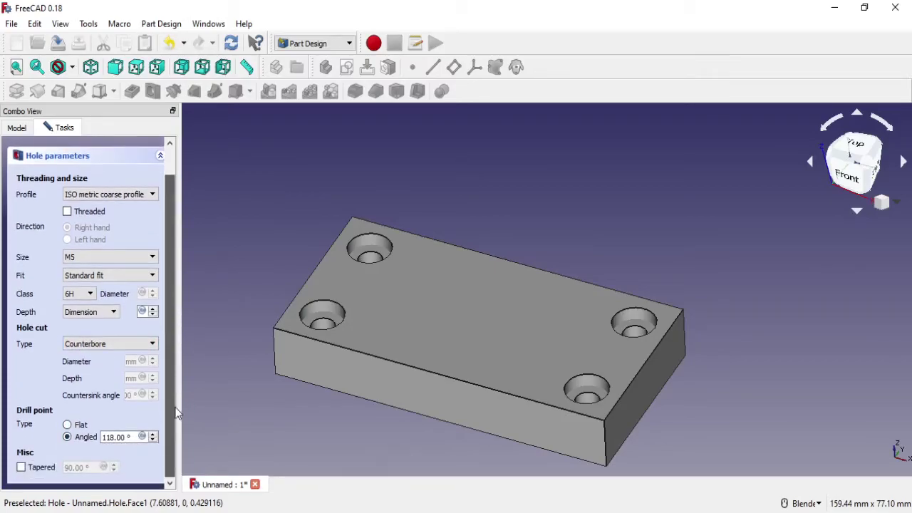
Step: Set the hole depth to Through all and finish the Hole feature
{"action": "left_click", "coordinate": [114, 313]}
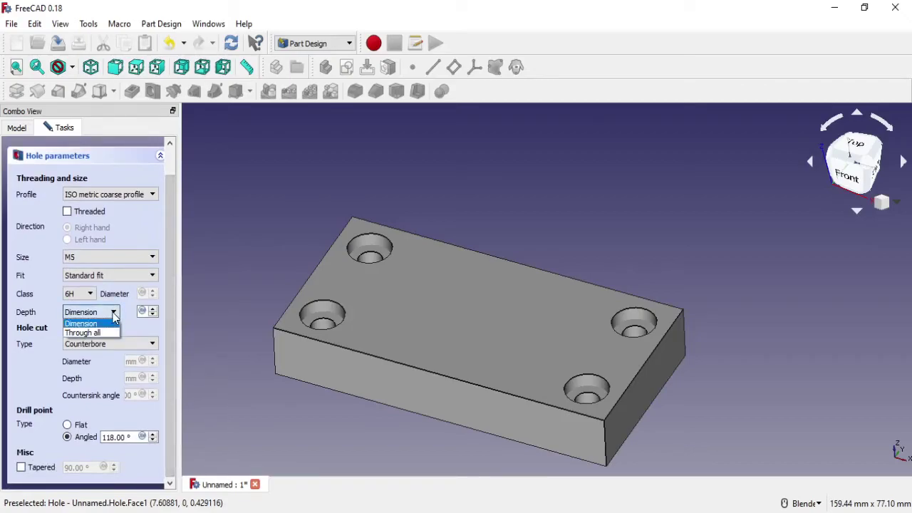
{"action": "left_click", "coordinate": [111, 333]}
{"action": "middle_click_drag", "start_coordinate": [452, 401], "coordinate": [460, 347]}
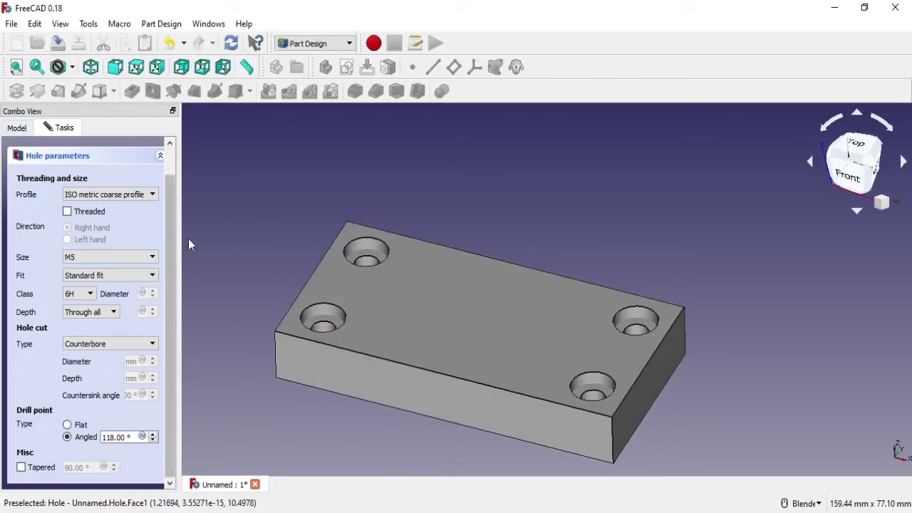
{"action": "scroll", "coordinate": [65, 159], "scroll_direction": "up", "scroll_amount": 2}
{"action": "left_click", "coordinate": [60, 157]}
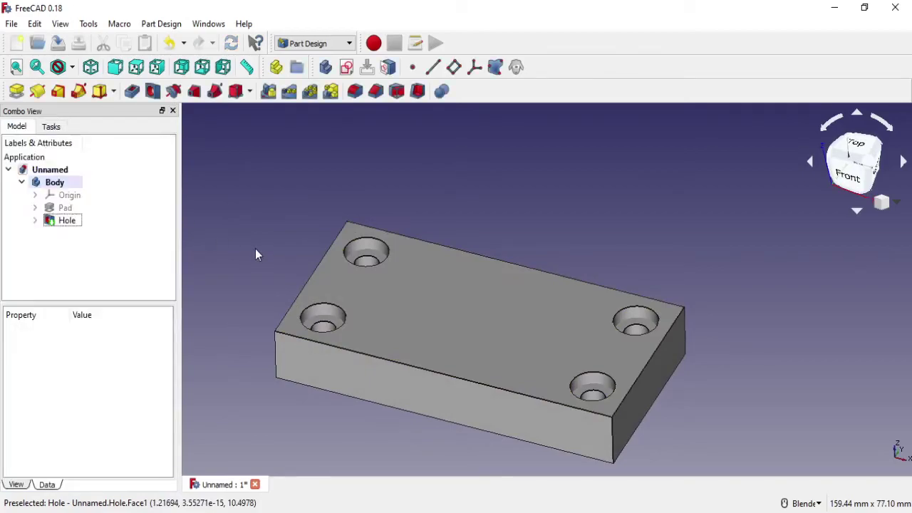
Step: Orbit toward a top view and select the left and right vertical corner edges
{"action": "mouse_move", "coordinate": [438, 336]}
{"action": "middle_mouse_down"}
{"action": "mouse_move", "coordinate": [455, 387]}
{"action": "mouse_move", "coordinate": [559, 403]}
{"action": "mouse_move", "coordinate": [487, 263]}
{"action": "mouse_move", "coordinate": [520, 220]}
{"action": "middle_mouse_up"}
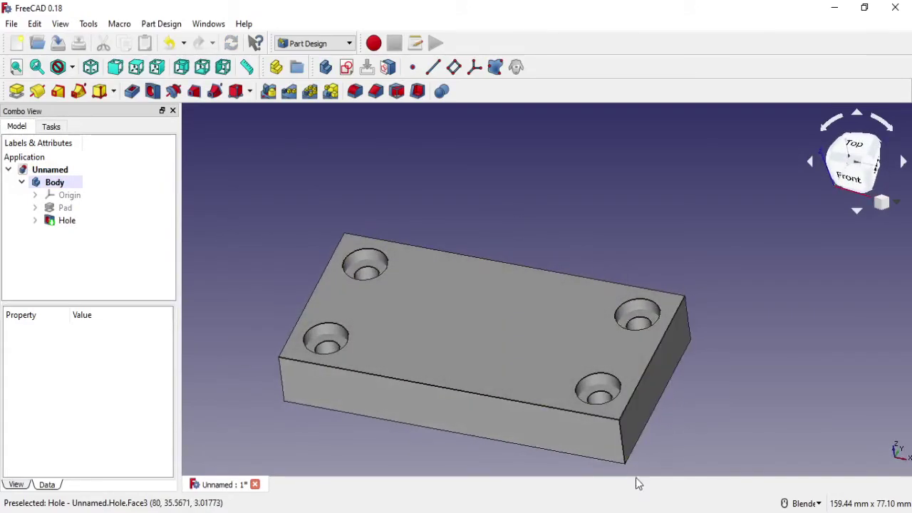
{"action": "left_click", "coordinate": [622, 454]}
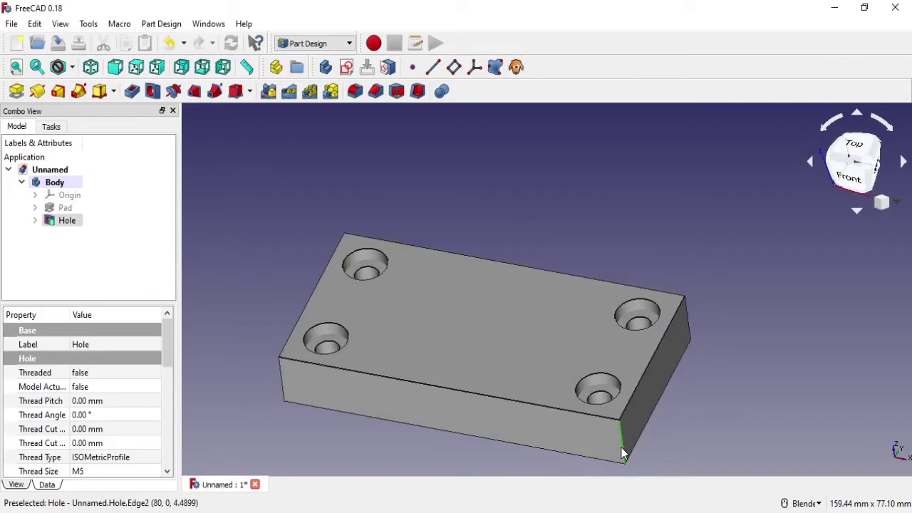
{"action": "left_click", "coordinate": [601, 259]}
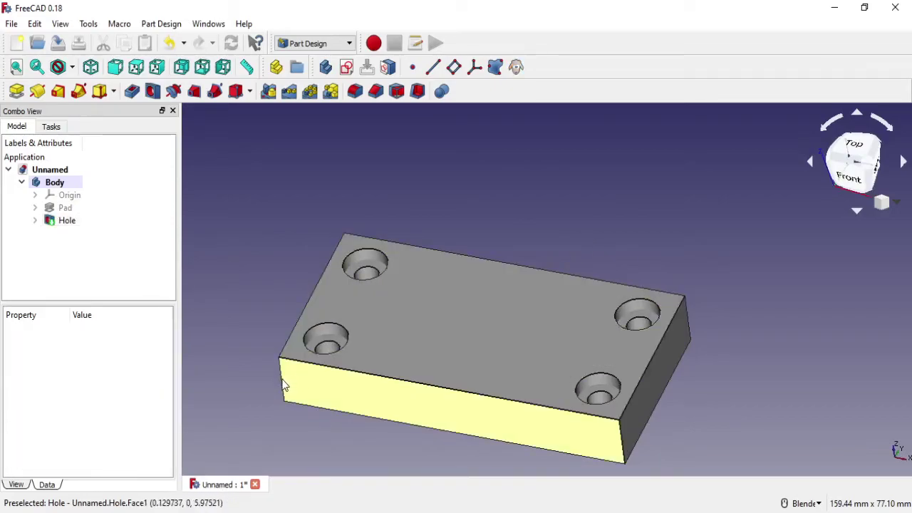
{"action": "left_click", "coordinate": [281, 378]}
{"action": "left_click", "coordinate": [622, 442], "text": "ctrl"}
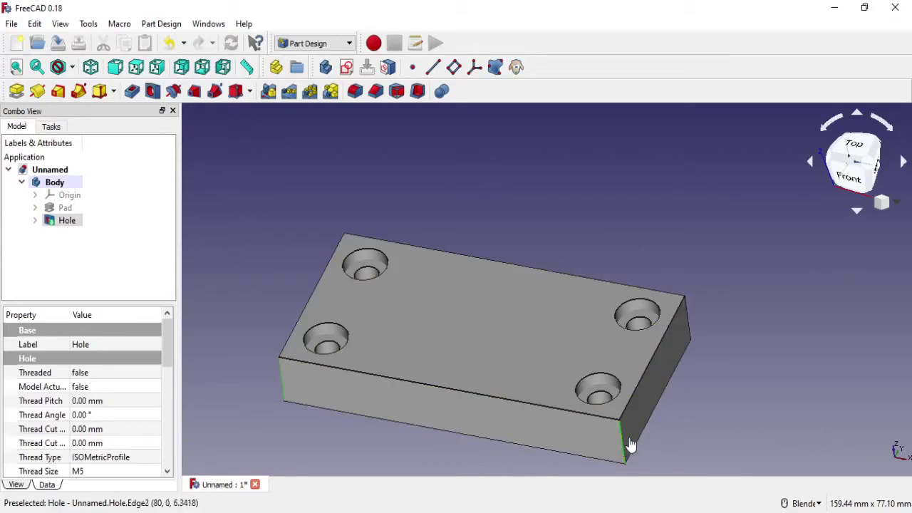
Step: Apply a 2 mm Chamfer to the selected vertical edges and inspect the result
{"action": "mouse_move", "coordinate": [489, 409]}
{"action": "middle_mouse_down"}
{"action": "mouse_move", "coordinate": [549, 386]}
{"action": "mouse_move", "coordinate": [550, 315]}
{"action": "middle_mouse_up"}
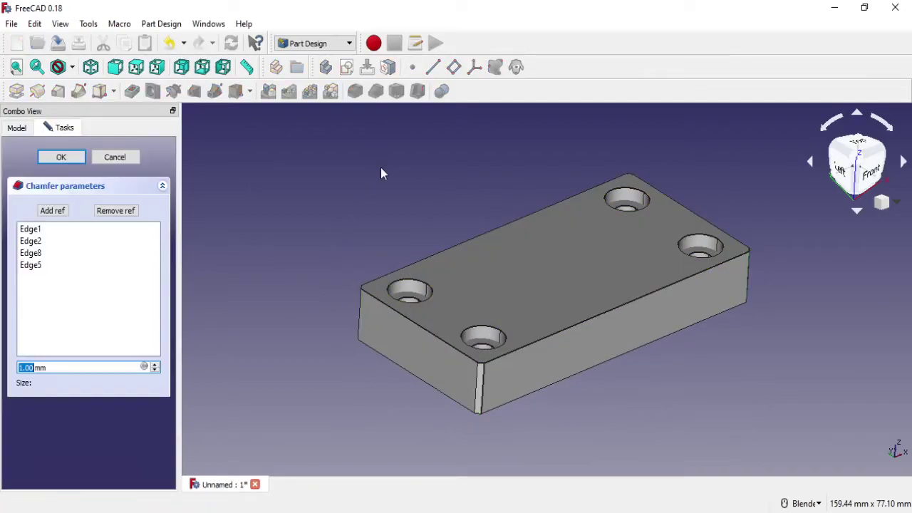
{"action": "type", "text": "2"}
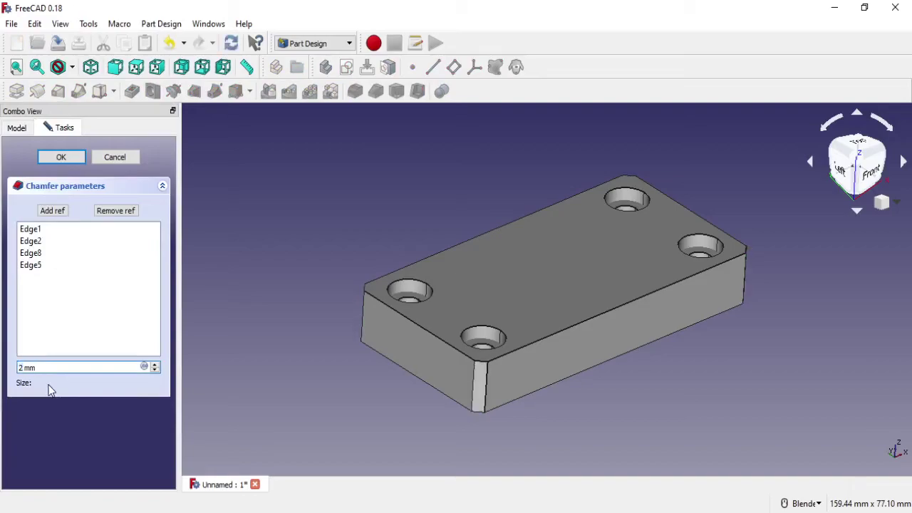
{"action": "left_click", "coordinate": [61, 157]}
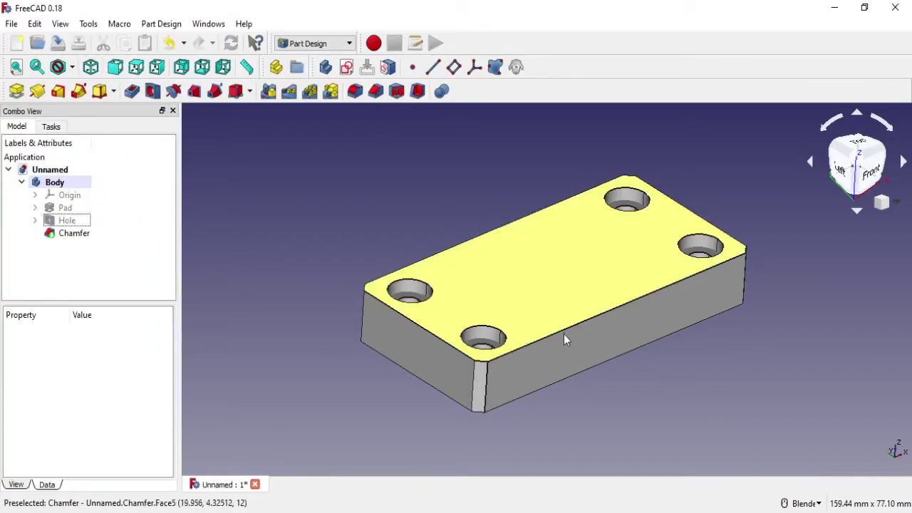
{"action": "mouse_move", "coordinate": [563, 334]}
{"action": "middle_mouse_down"}
{"action": "mouse_move", "coordinate": [557, 190]}
{"action": "mouse_move", "coordinate": [468, 315]}
{"action": "mouse_move", "coordinate": [505, 208]}
{"action": "mouse_move", "coordinate": [478, 200]}
{"action": "mouse_move", "coordinate": [502, 253]}
{"action": "middle_mouse_up"}
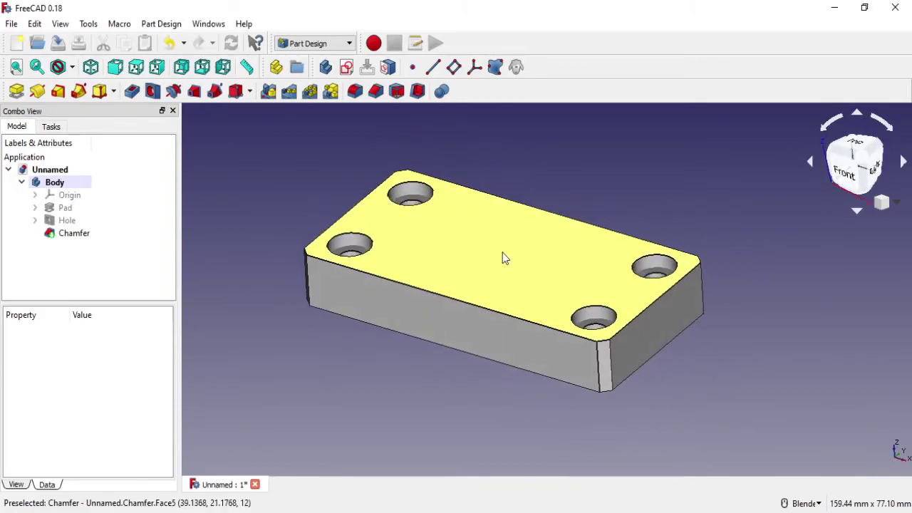
Step: Select the eight top-face edges and confirm a 1 mm Chamfer001 on them
{"action": "left_click", "coordinate": [506, 314]}
{"action": "mouse_move", "coordinate": [588, 334]}
{"action": "middle_mouse_down"}
{"action": "mouse_move", "coordinate": [576, 321]}
{"action": "mouse_move", "coordinate": [609, 370]}
{"action": "mouse_move", "coordinate": [478, 358]}
{"action": "mouse_move", "coordinate": [536, 372]}
{"action": "mouse_move", "coordinate": [499, 367]}
{"action": "middle_mouse_up"}
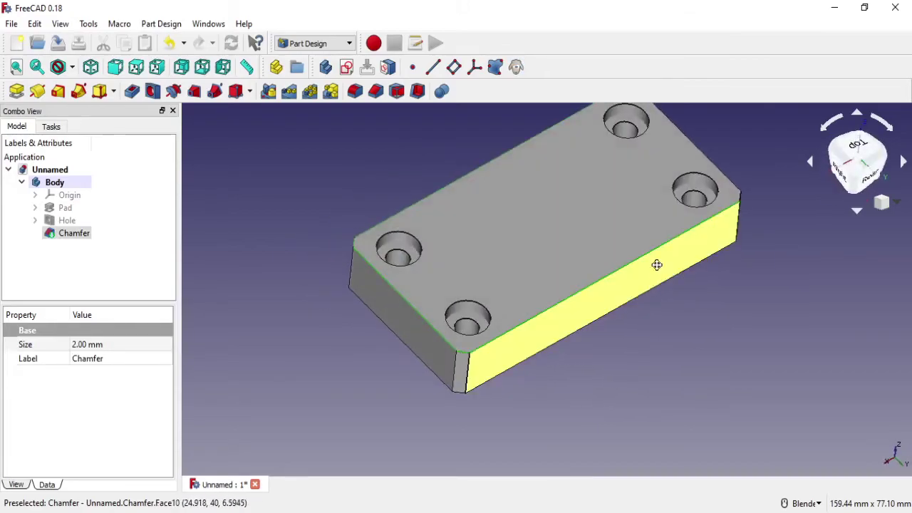
{"action": "mouse_move", "coordinate": [657, 265]}
{"action": "middle_mouse_down"}
{"action": "mouse_move", "coordinate": [545, 354]}
{"action": "mouse_move", "coordinate": [609, 352]}
{"action": "mouse_move", "coordinate": [560, 370]}
{"action": "middle_mouse_up"}
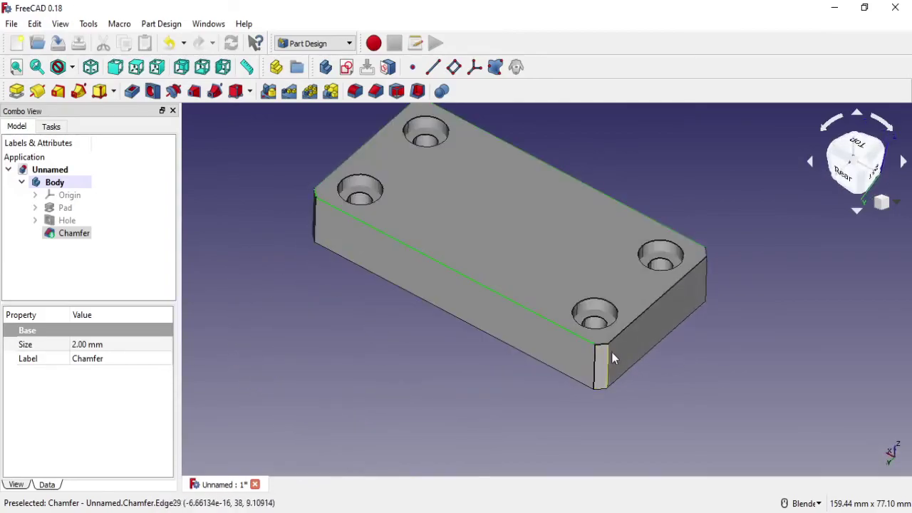
{"action": "mouse_move", "coordinate": [644, 347]}
{"action": "middle_mouse_down"}
{"action": "mouse_move", "coordinate": [556, 299]}
{"action": "mouse_move", "coordinate": [591, 320]}
{"action": "mouse_move", "coordinate": [567, 390]}
{"action": "mouse_move", "coordinate": [637, 333]}
{"action": "mouse_move", "coordinate": [620, 401]}
{"action": "mouse_move", "coordinate": [540, 422]}
{"action": "middle_mouse_up"}
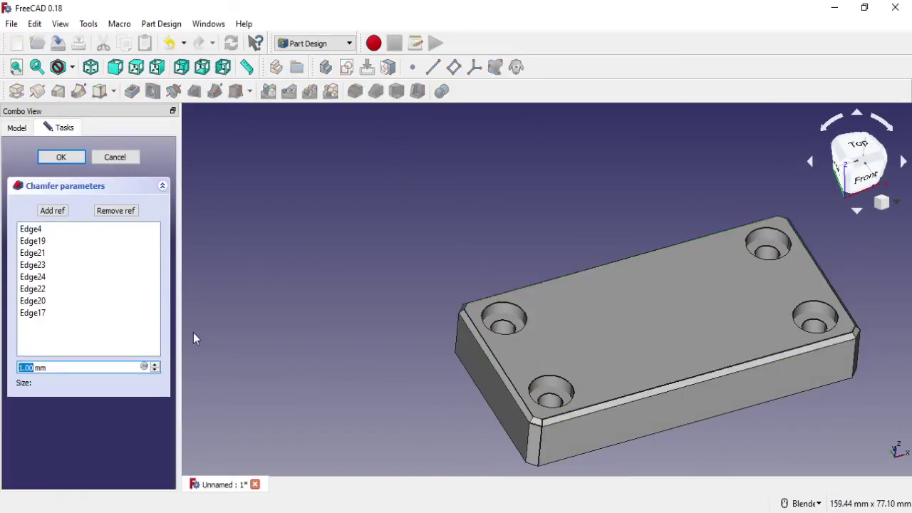
{"action": "left_click", "coordinate": [60, 158]}
{"action": "mouse_move", "coordinate": [713, 320]}
{"action": "middle_mouse_down"}
{"action": "mouse_move", "coordinate": [566, 297]}
{"action": "mouse_move", "coordinate": [556, 402]}
{"action": "mouse_move", "coordinate": [551, 302]}
{"action": "mouse_move", "coordinate": [495, 185]}
{"action": "mouse_move", "coordinate": [449, 181]}
{"action": "mouse_move", "coordinate": [487, 209]}
{"action": "mouse_move", "coordinate": [583, 234]}
{"action": "mouse_move", "coordinate": [573, 259]}
{"action": "mouse_move", "coordinate": [577, 280]}
{"action": "middle_mouse_up"}
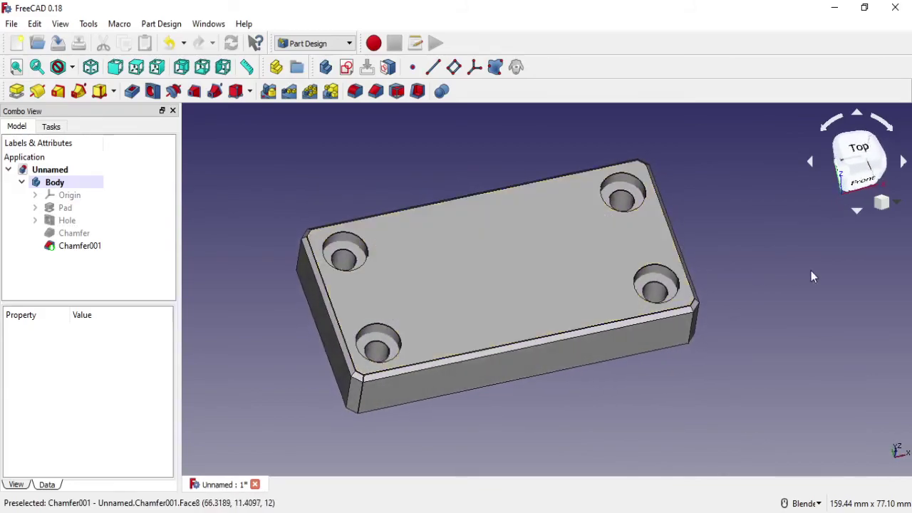